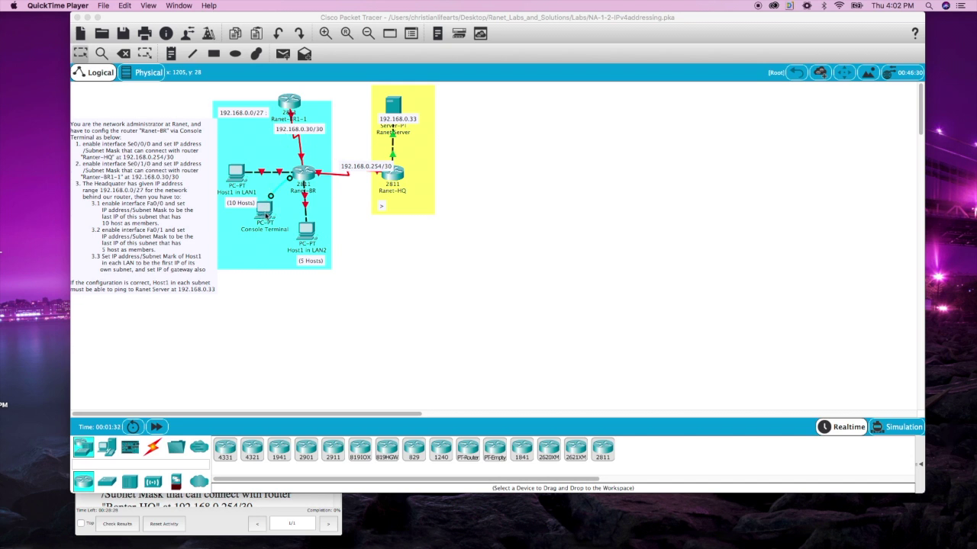
Step: Open a terminal session to the Ranet-BR router from the Console Terminal PC, keeping the default port settings
left_click(267, 215)
left_click(267, 215)
left_click(475, 142)
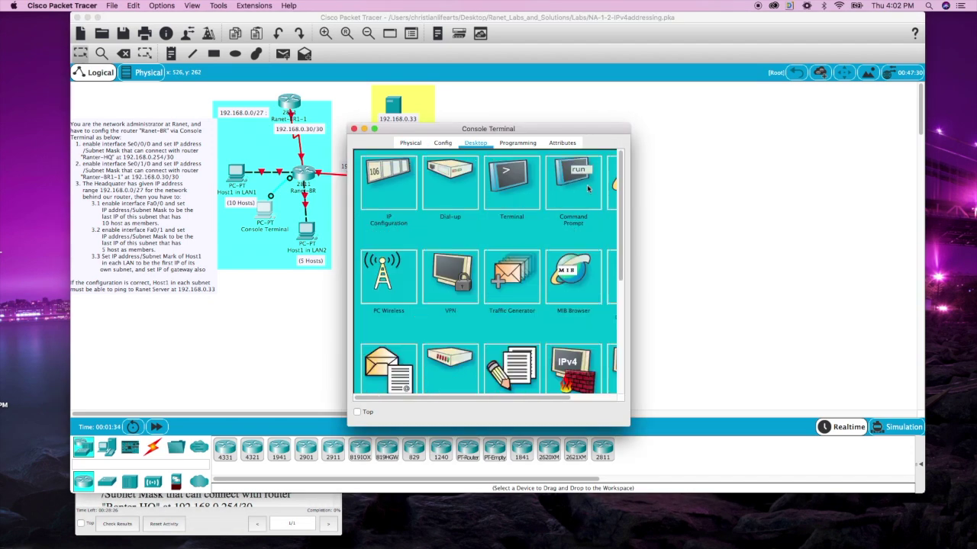
left_click(561, 231)
left_click_drag(534, 129, 555, 55)
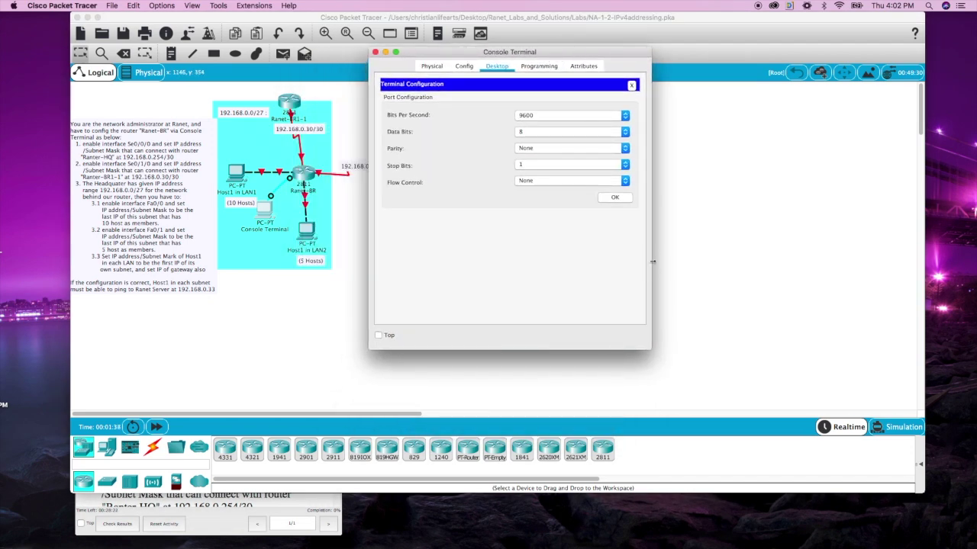
left_click_drag(651, 264, 755, 258)
left_click(720, 197)
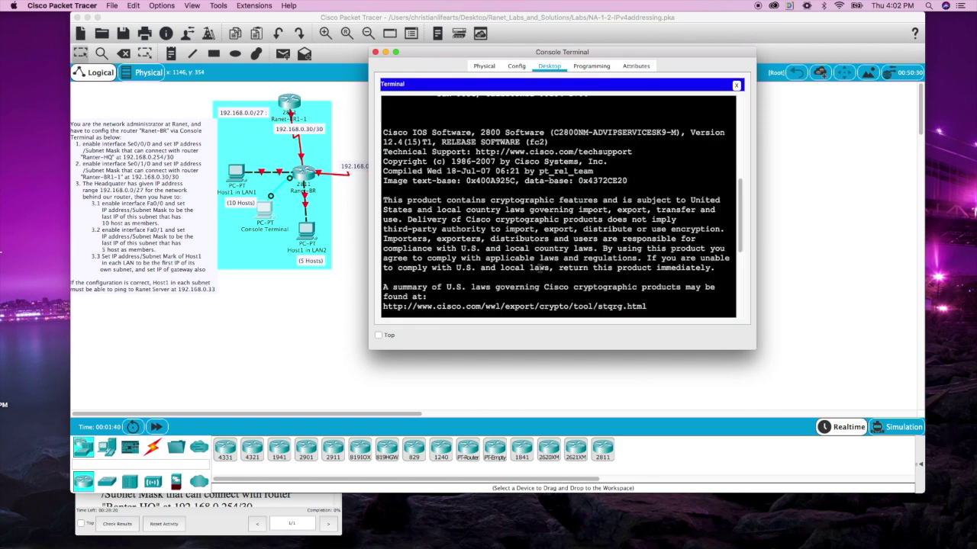
key("Return")
key("Return")
key("Return")
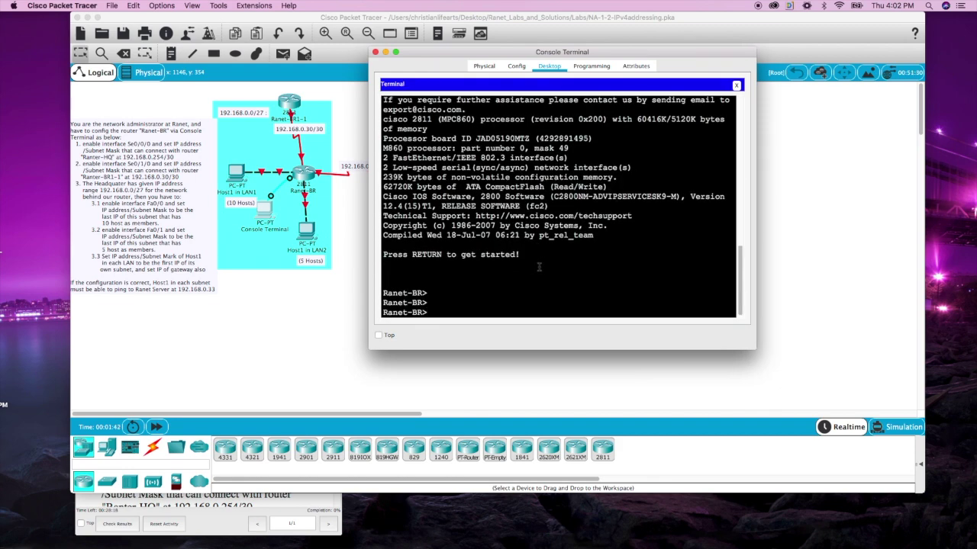
Step: Enter privileged mode and global configuration mode on Ranet-BR
type("en")
key("Return")
type("conf t")
key("Return")
Step: Assign IP address 192.168.0.253 with mask 255.255.255.252 to interface Se0/0/0 and leave its configuration
type("in")
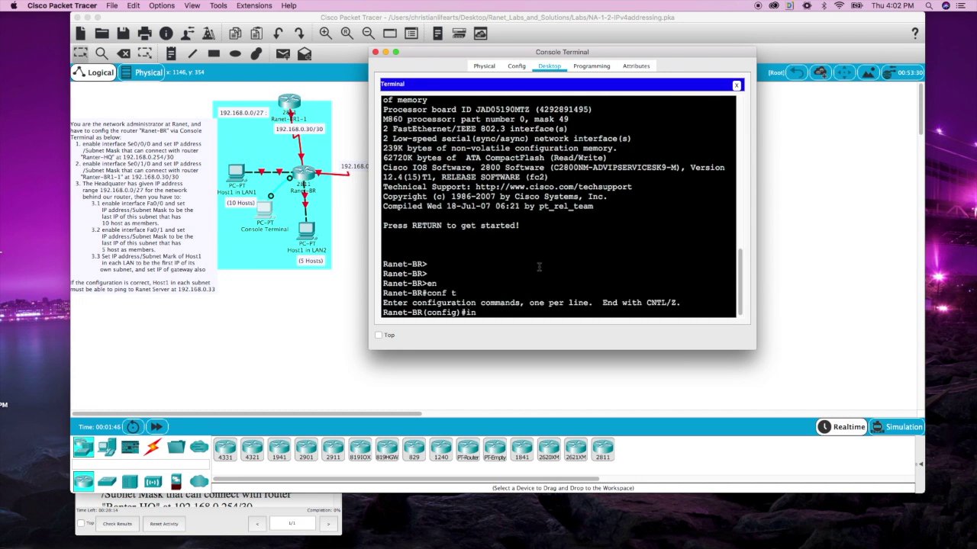
type("t se0/0/0")
key("Return")
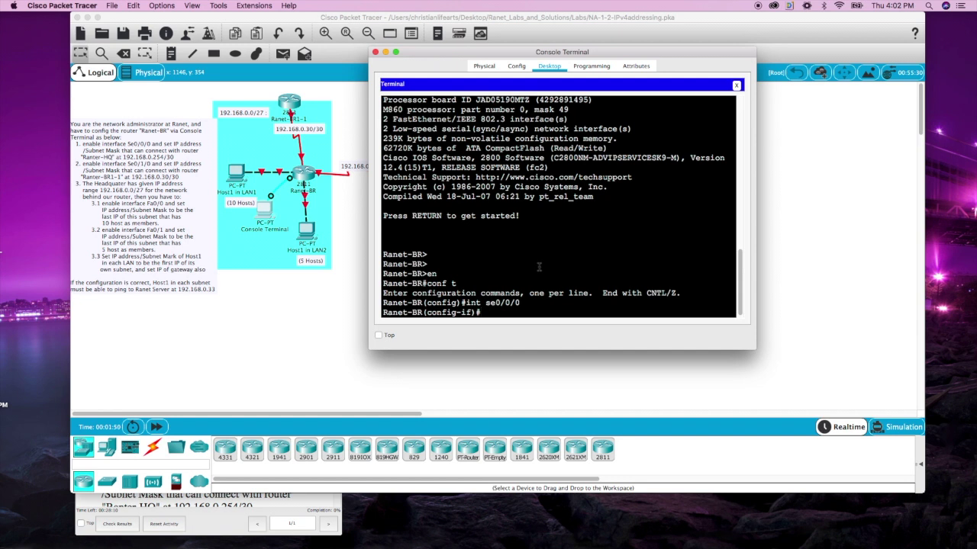
type("ip adq")
key("Tab")
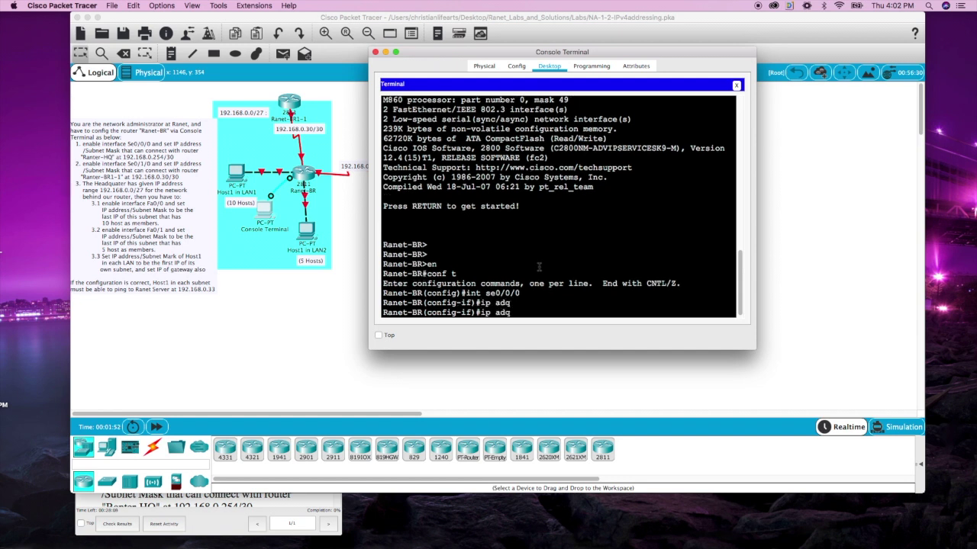
key("BackSpace")
key("Tab")
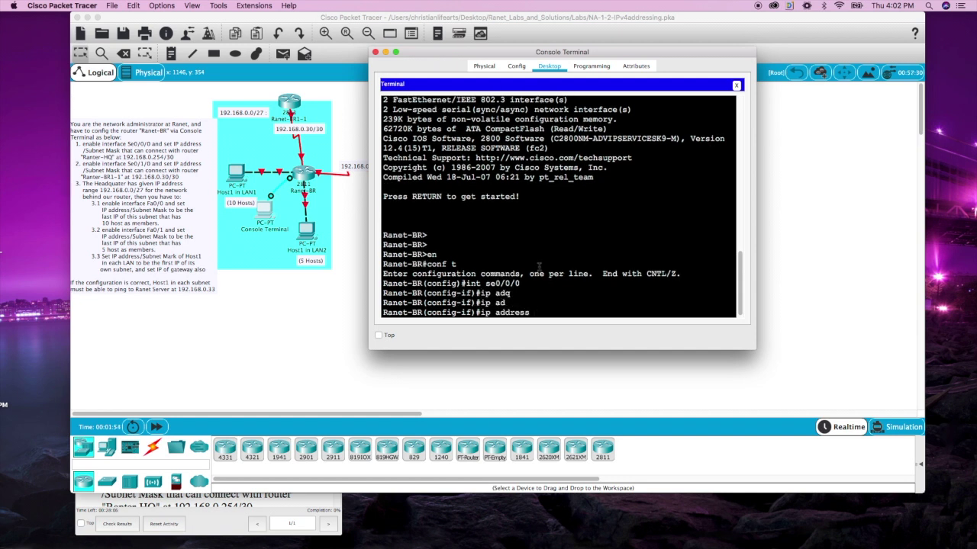
type("192.168.0.253 255.255.255.252")
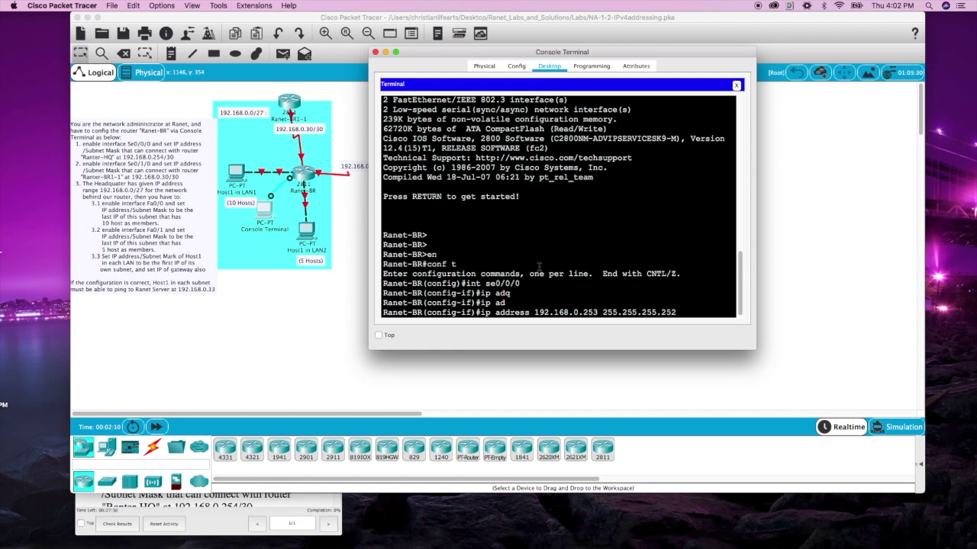
key("Return")
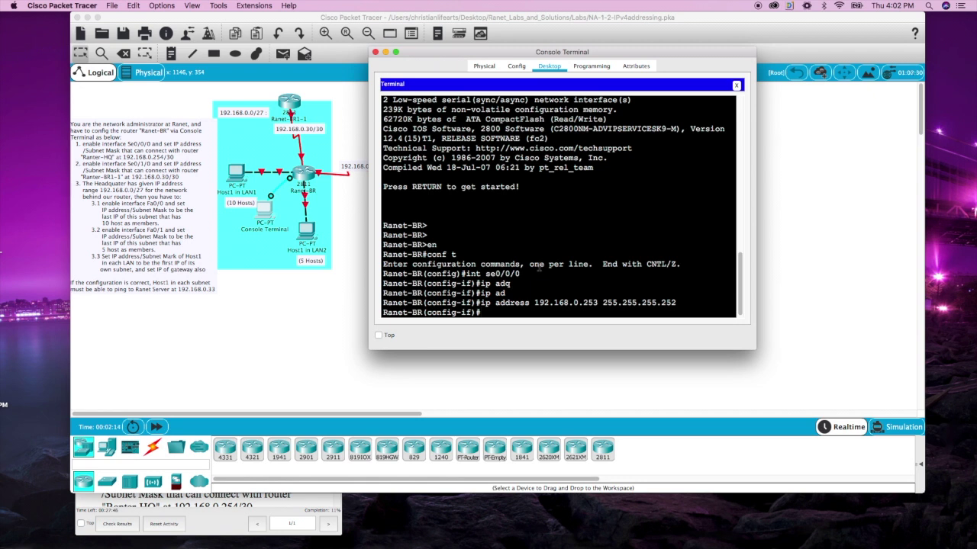
type("exit")
key("Return")
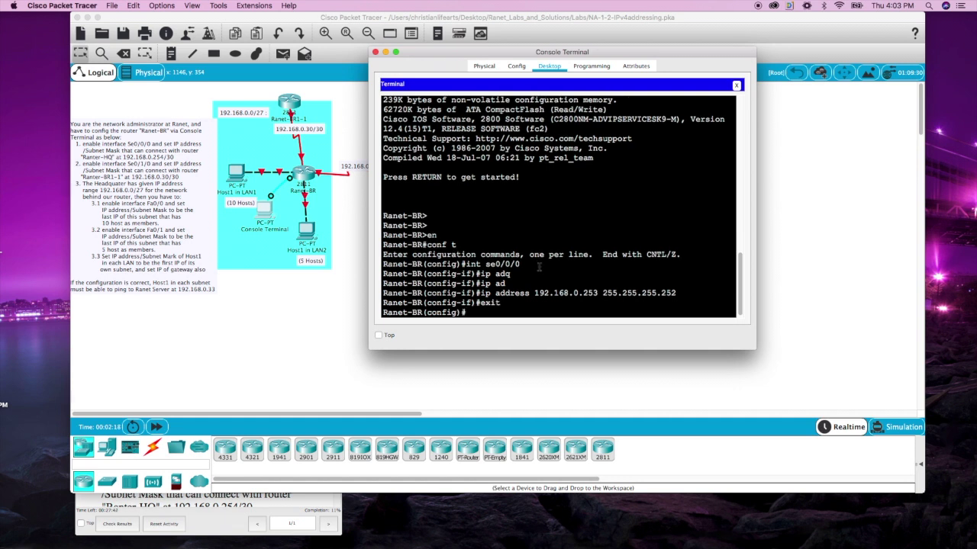
Step: Enable interface Se0/1/0 on Ranet-BR with no shutdown
type("int se0/1/0")
key("Return")
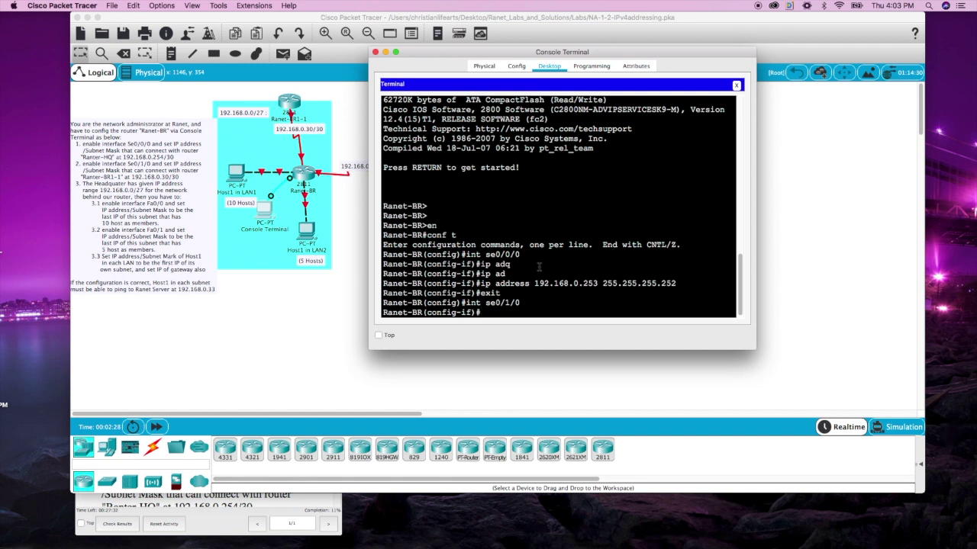
type("no shut")
key("Return")
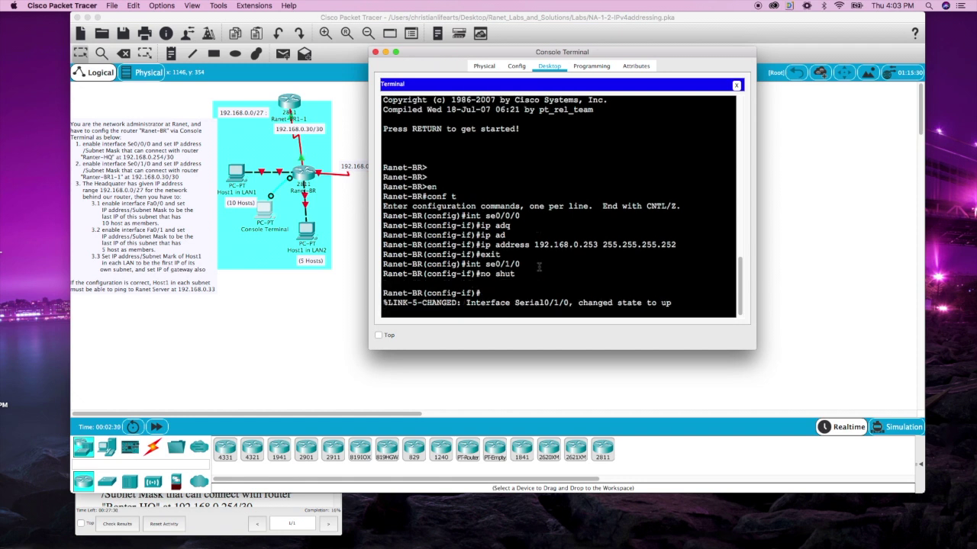
key("Return")
key("Return")
key("Return")
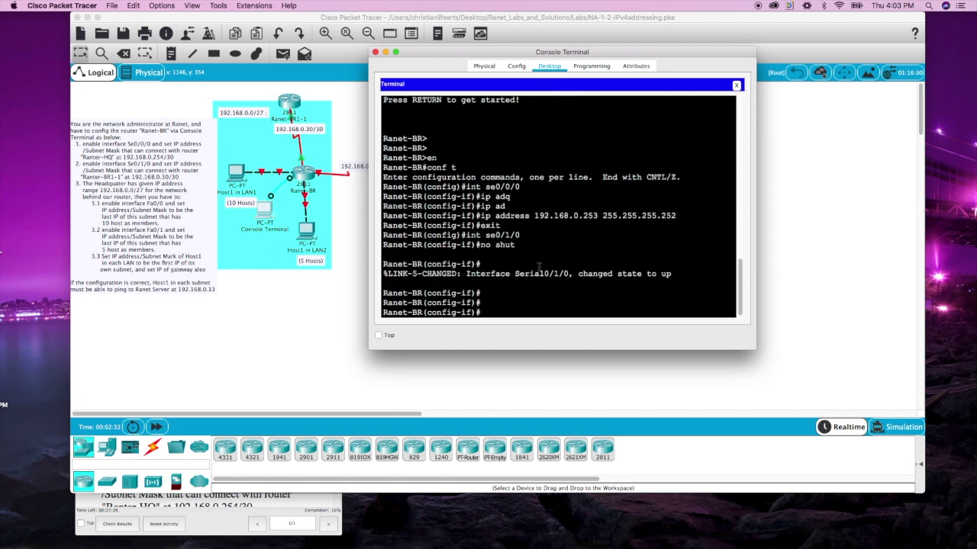
type("ip ad")
key("Tab")
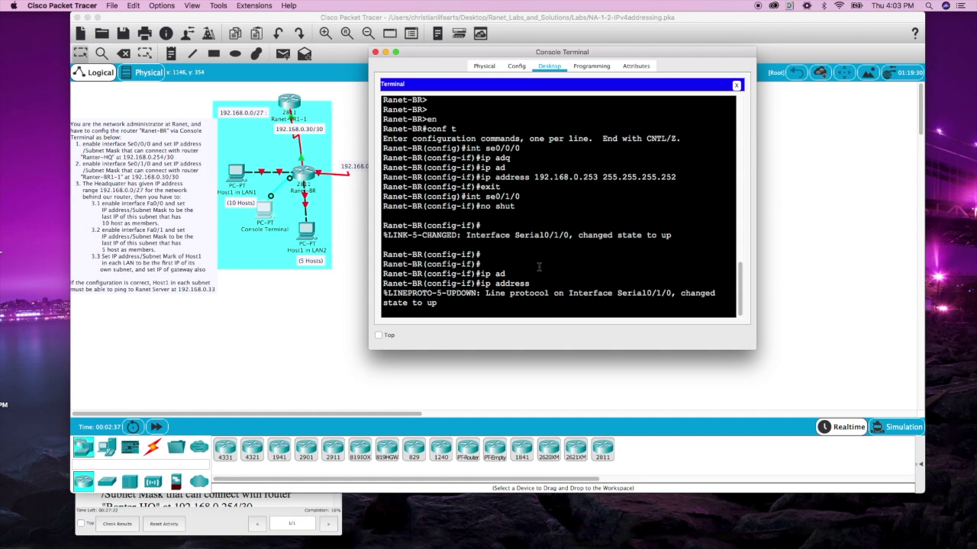
key("Return")
key("Return")
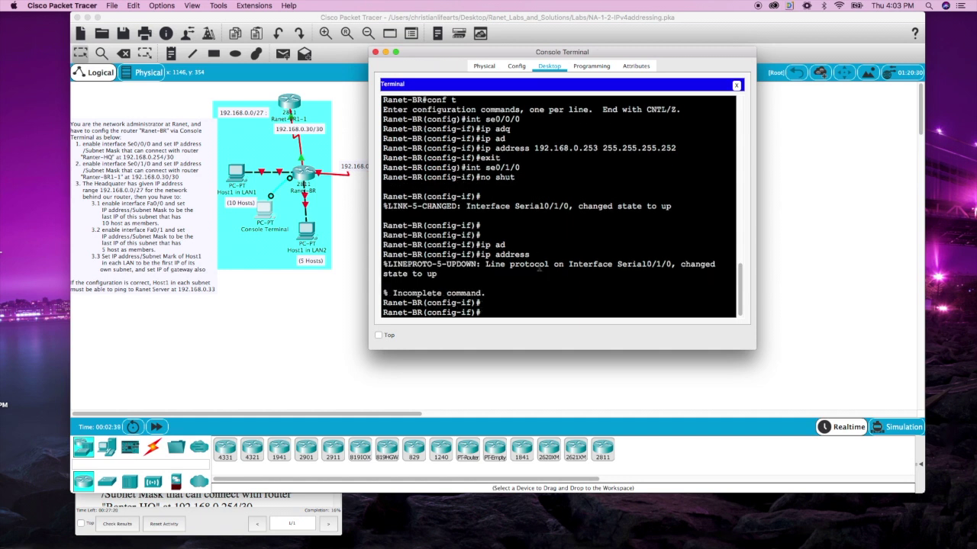
Step: Assign IP address 192.168.0.29 with mask 255.255.255.252 to interface Se0/1/0 and leave its configuration
type("ip ad")
key("Tab")
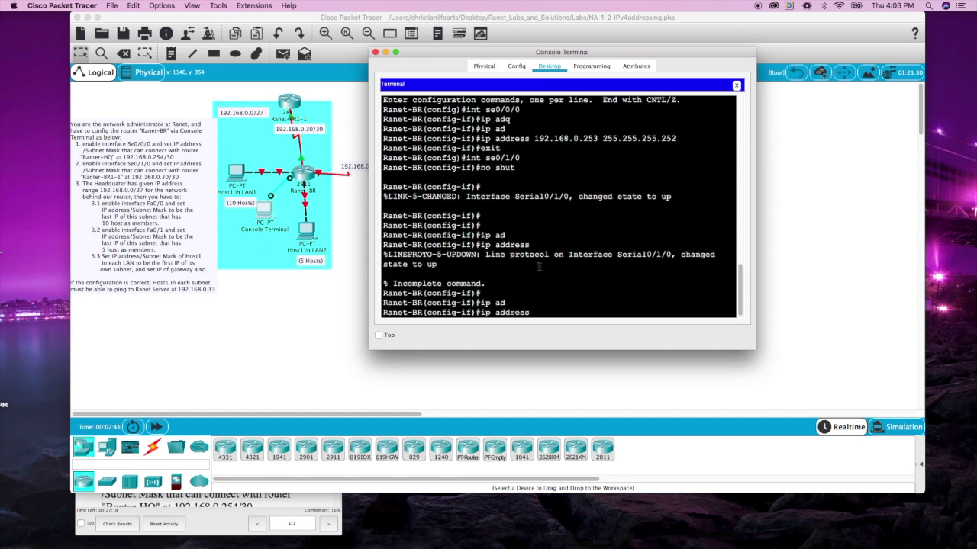
type("192.168.0.29 255.255.255.")
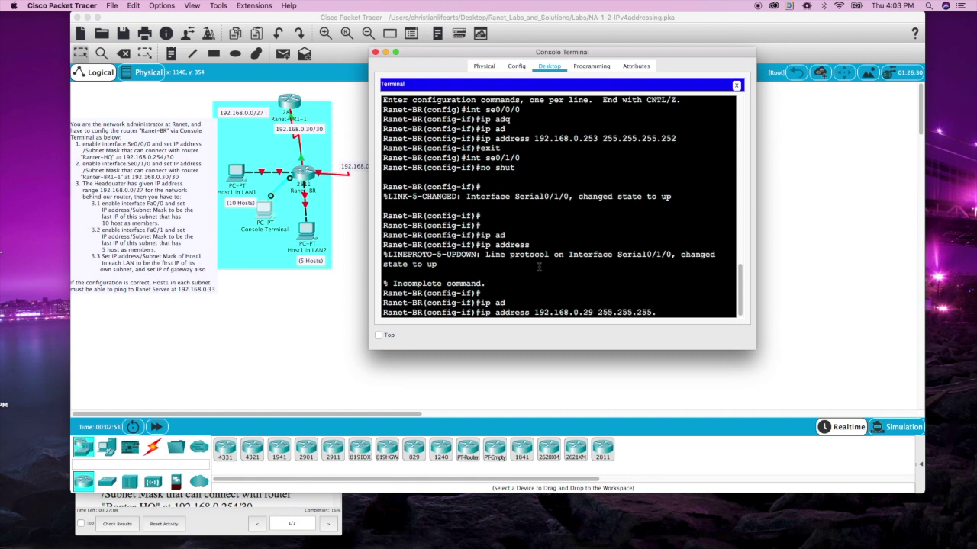
type("252")
key("Return")
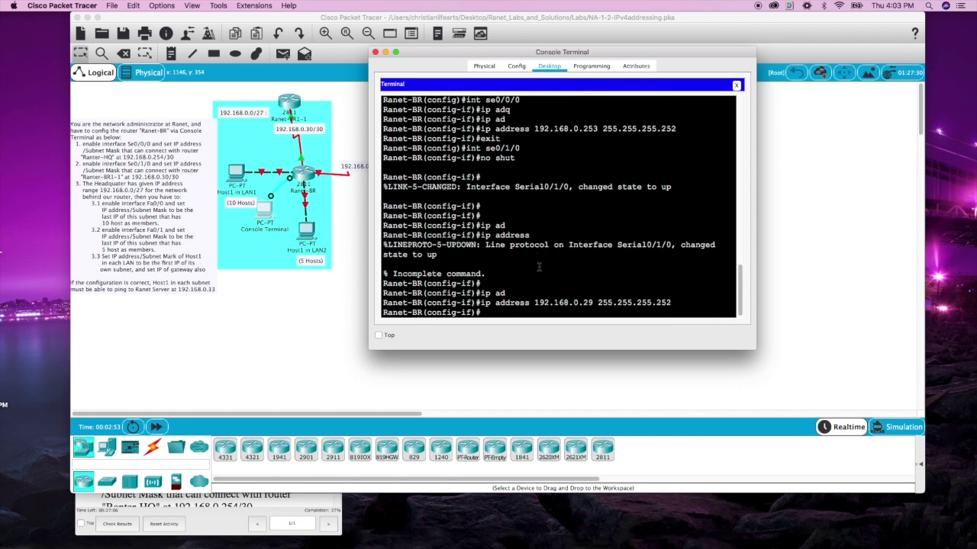
type("ex")
key("Return")
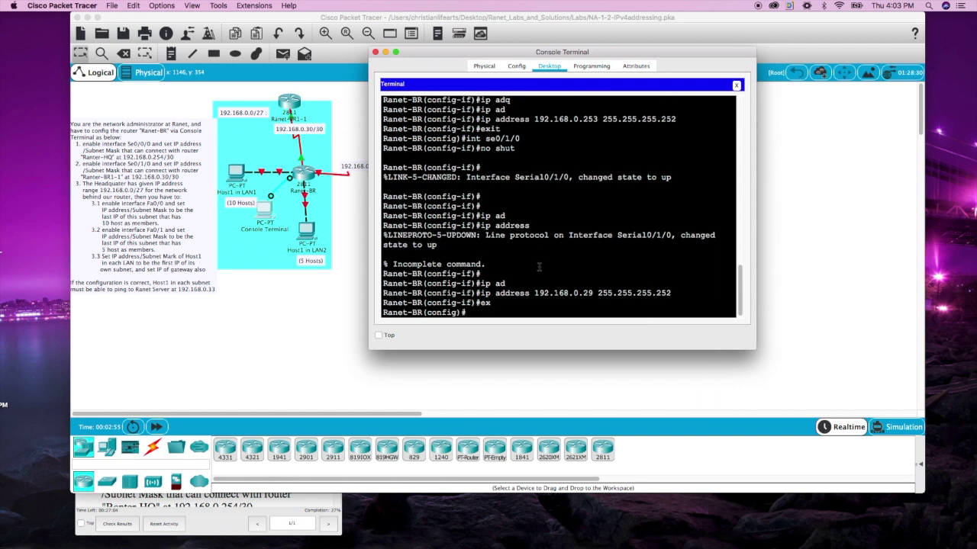
Step: Enable interface Se0/0/0 with no shutdown and return to global configuration mode
type("int se0/0/0")
key("Return")
type("no shuyt")
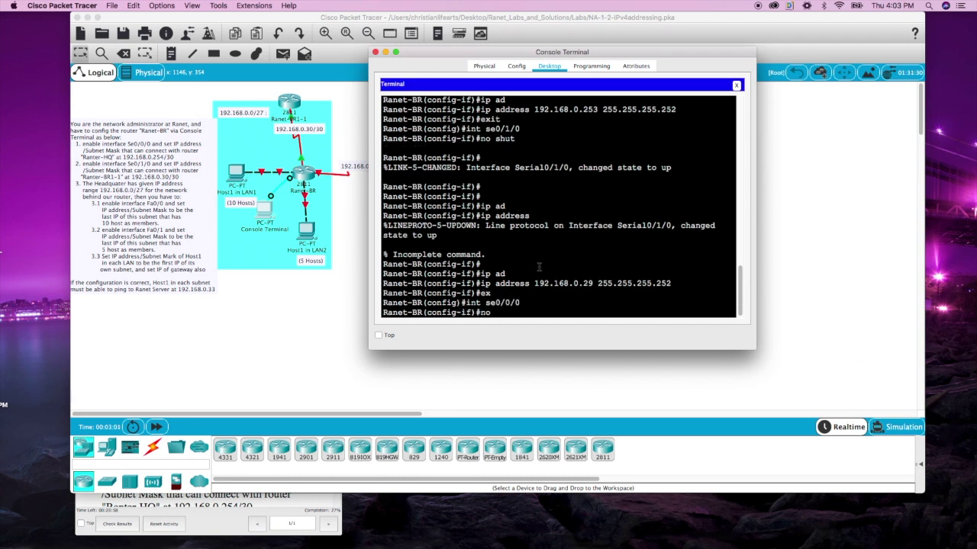
key("Return")
type("no shut")
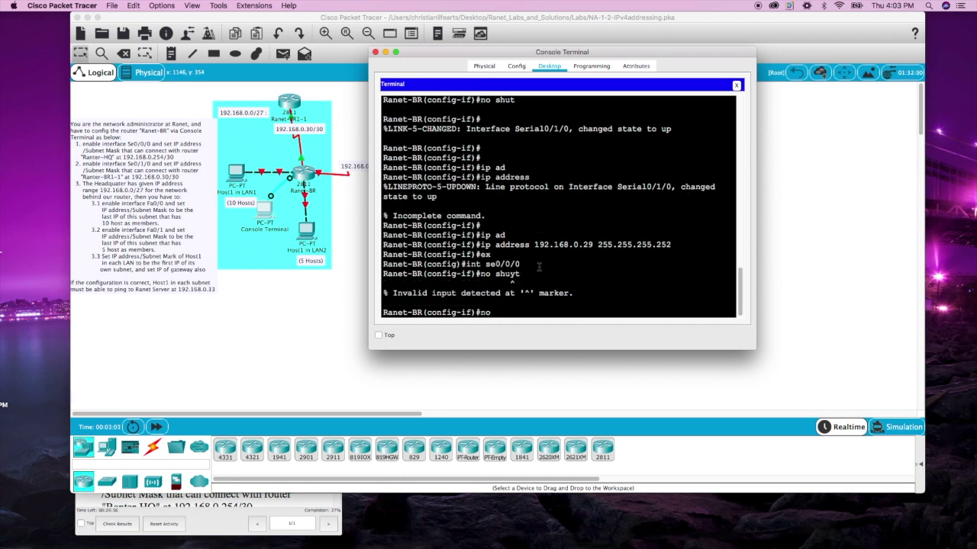
key("Return")
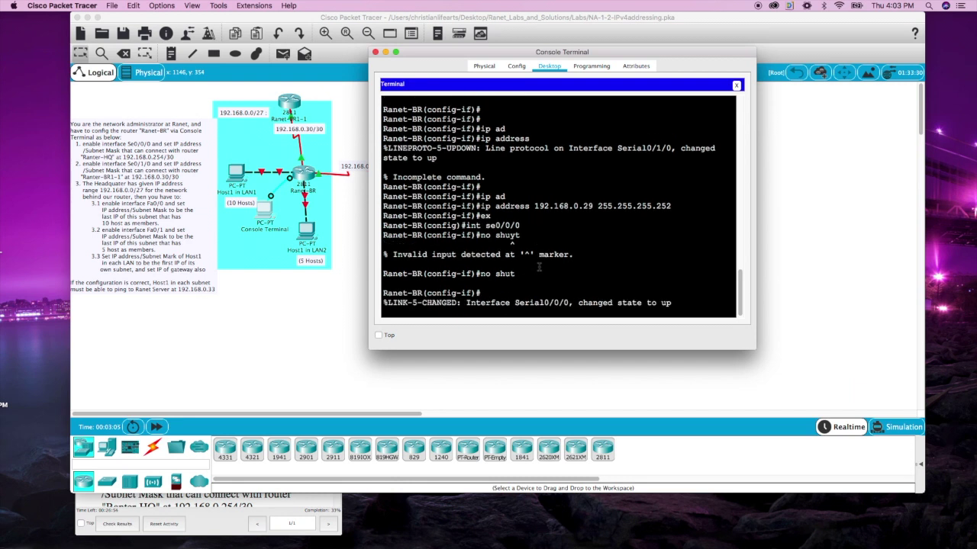
key("Return")
key("Return")
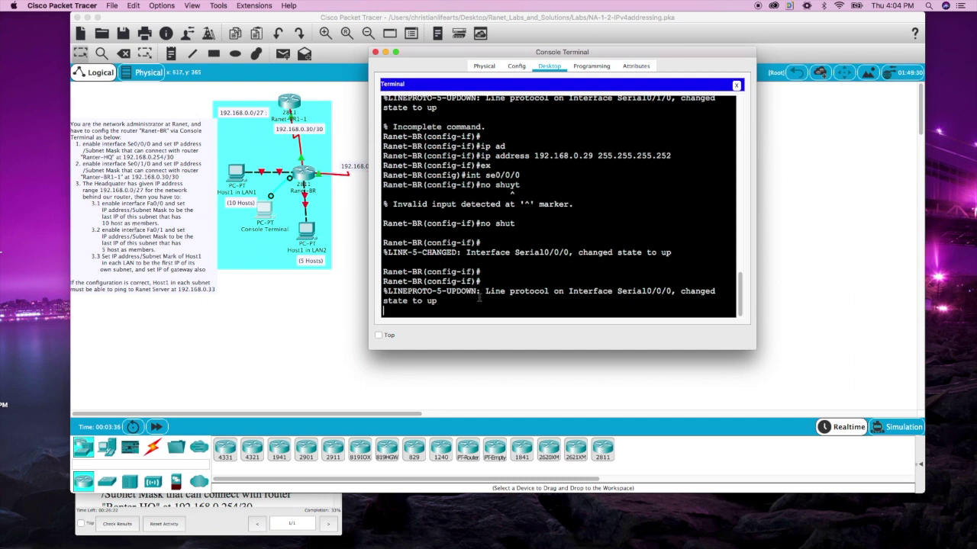
key("Return")
key("Return")
key("Return")
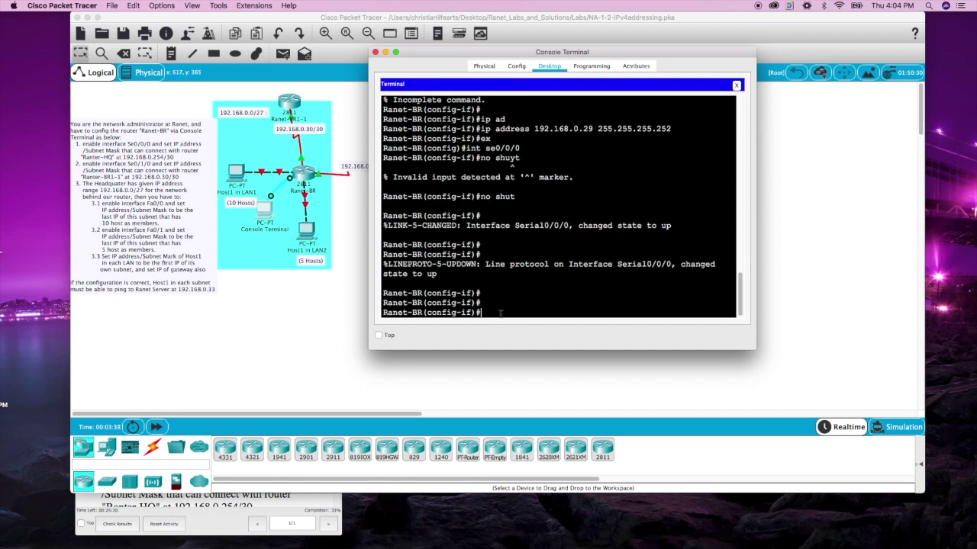
type("ex")
key("Return")
Step: Assign IP address 192.168.0.14 with mask 255.255.255.240 to interface Fa0/0
type("int")
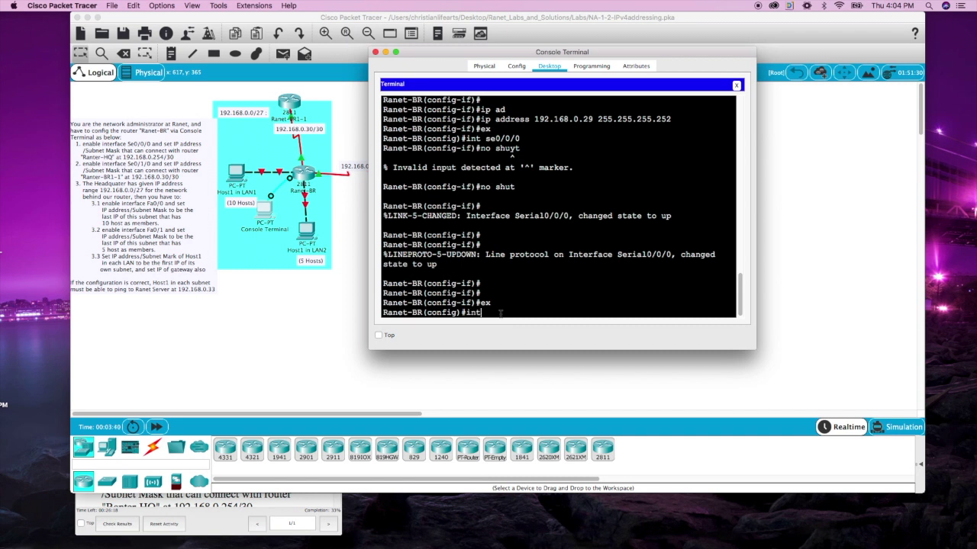
type(" fa0/0")
key("Return")
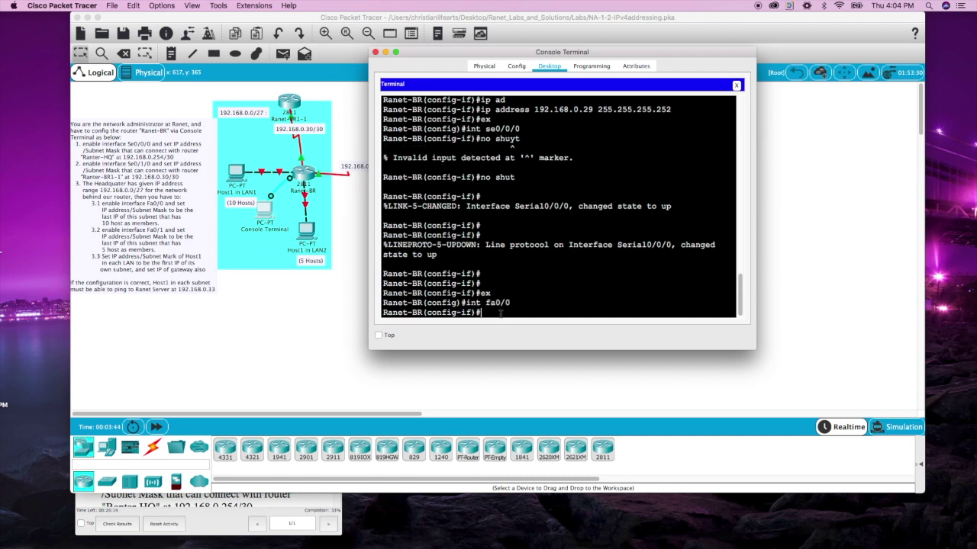
type("ip address")
type("192.168.0.")
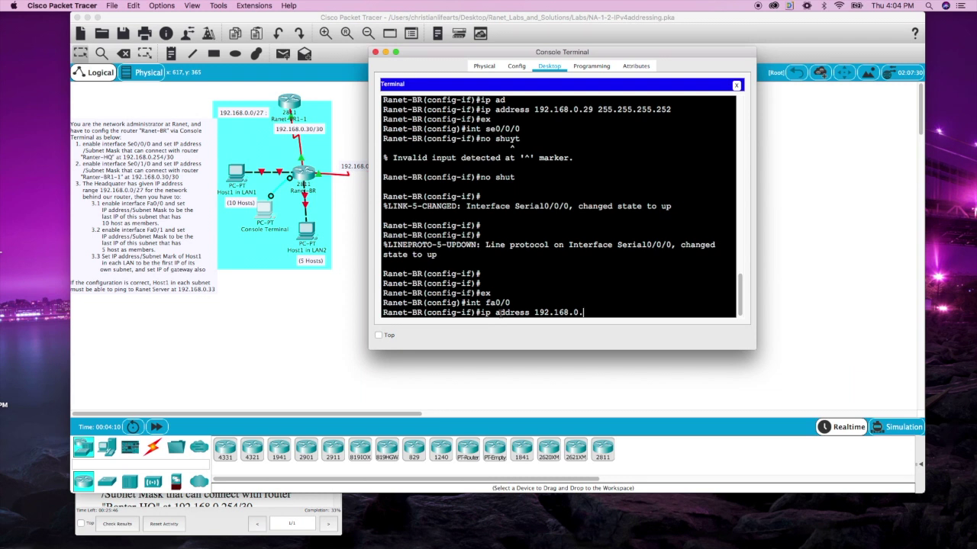
type("14")
type("255.255.25.240")
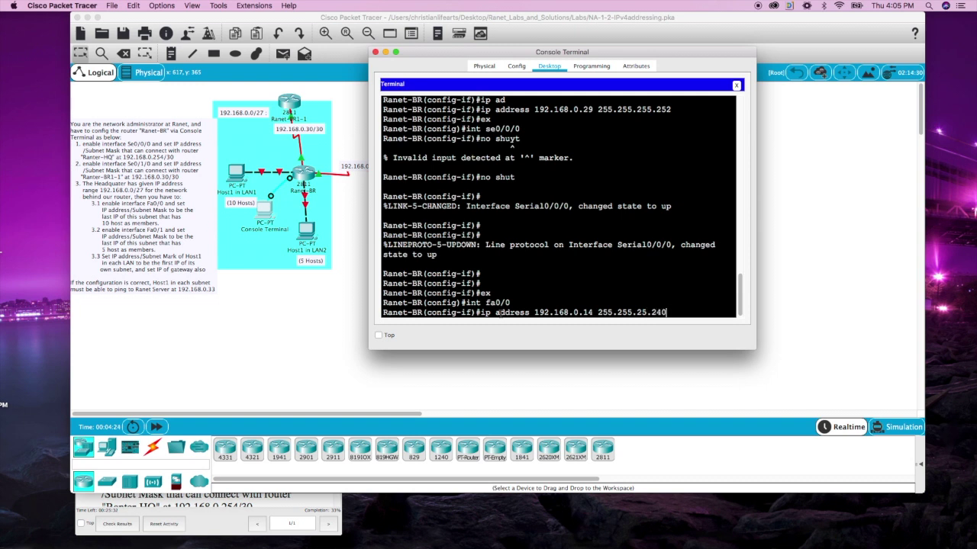
key("Return")
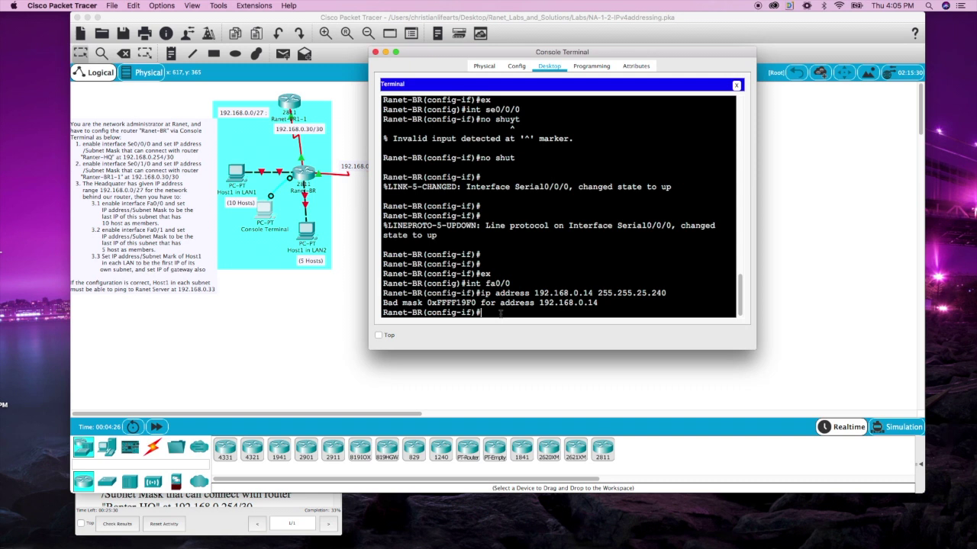
key("Up")
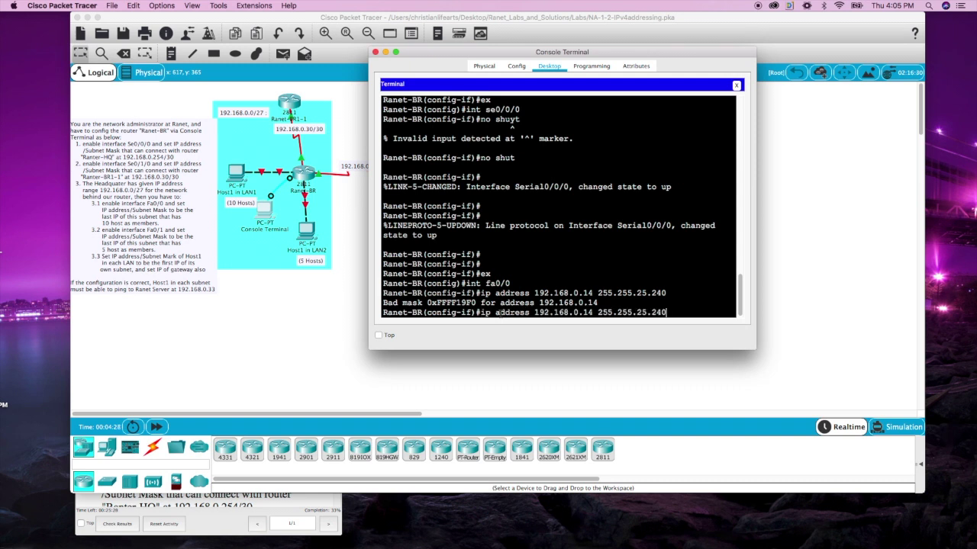
type("5")
key("Return")
Step: Enable interface Fa0/0 with no shutdown and return to global configuration mode
type("no shut")
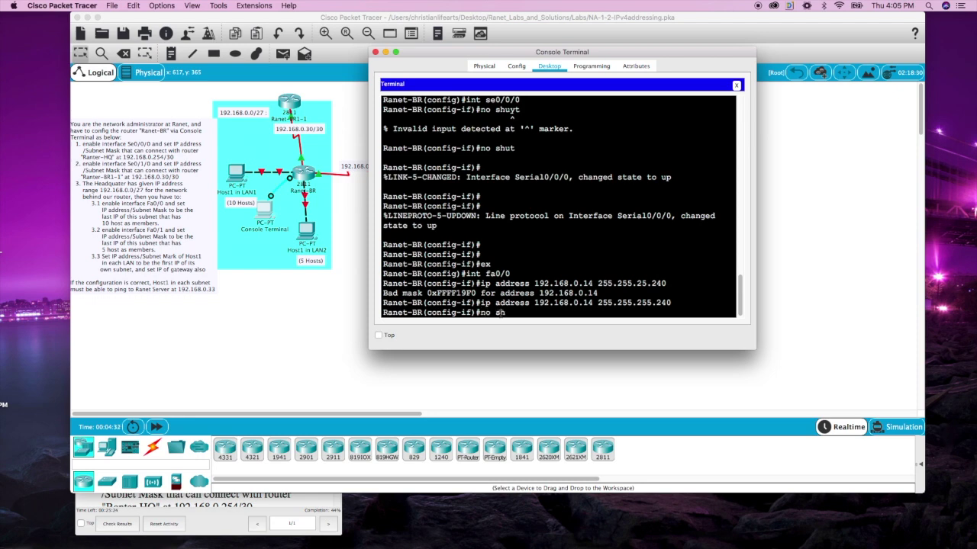
key("Return")
key("Return")
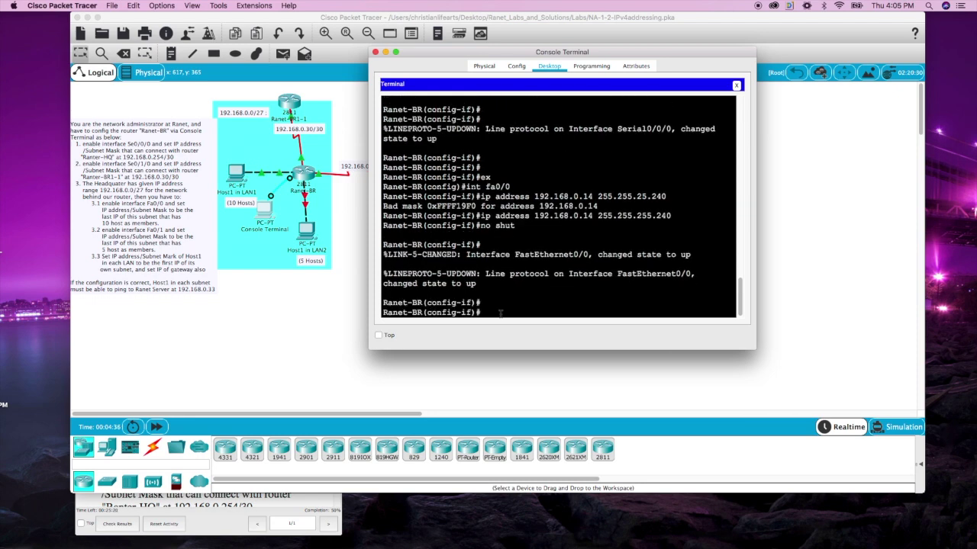
type("ex")
key("Return")
Step: Assign IP address 192.168.0.22 with mask 255.255.255.248 to interface Fa0/1 of Ranet-BR
type("int fa")
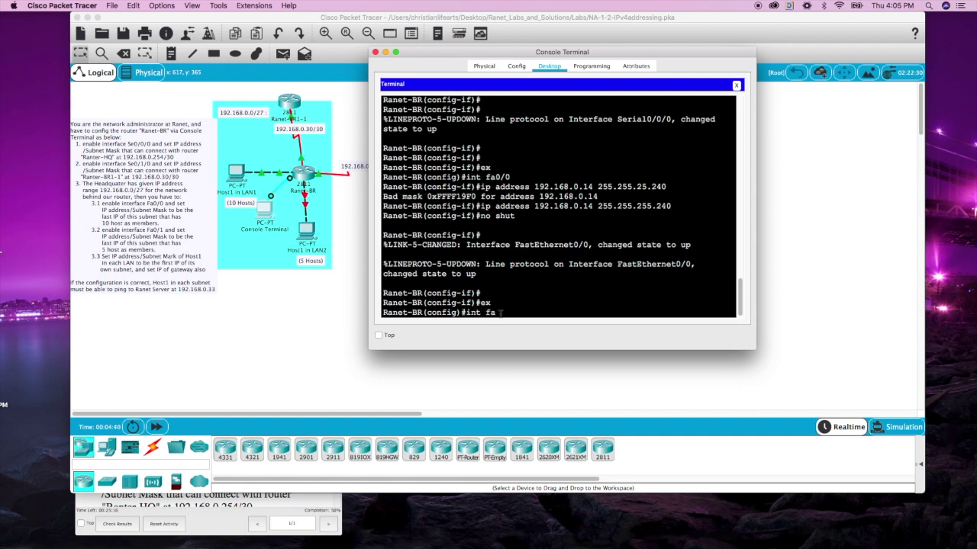
type("0/1")
key("Return")
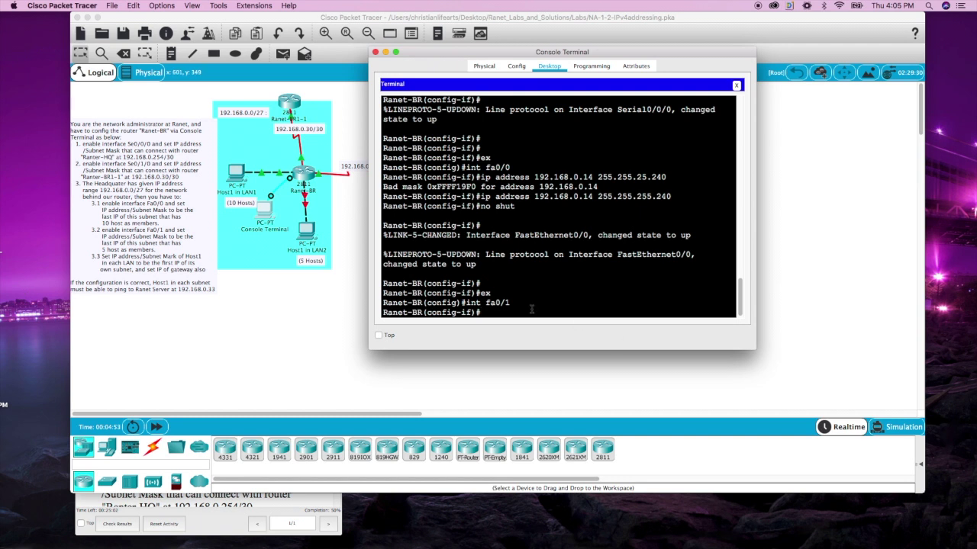
type("ip address")
key("Tab")
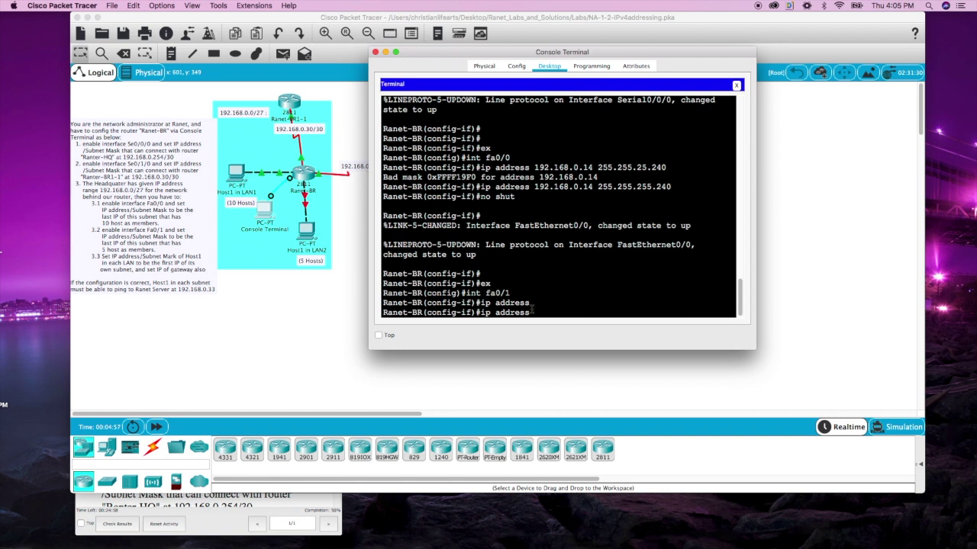
type("192.168.0.")
type("22 255.255.255")
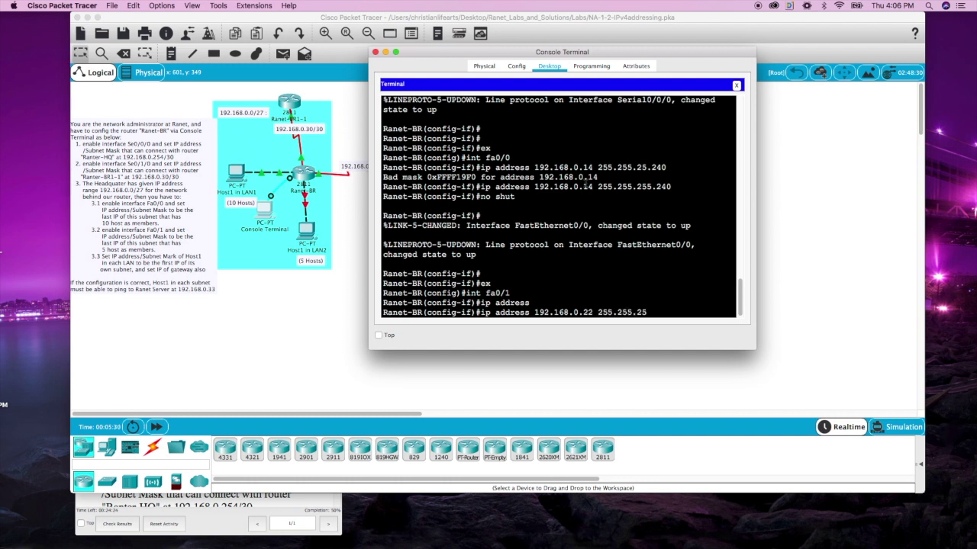
type(".248")
key("Return")
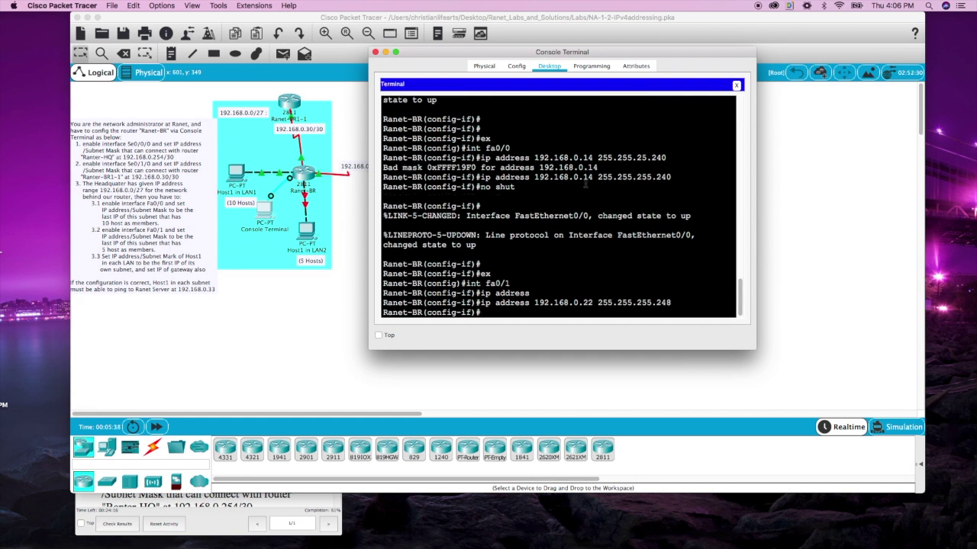
Step: Enable interface Fa0/1 with no shutdown
type("no shut")
key("Return")
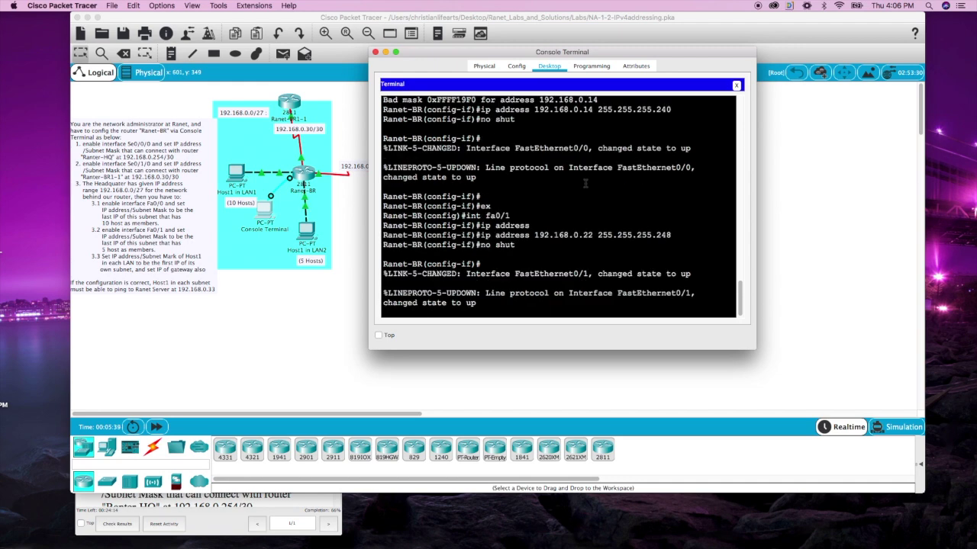
key("Return")
key("Return")
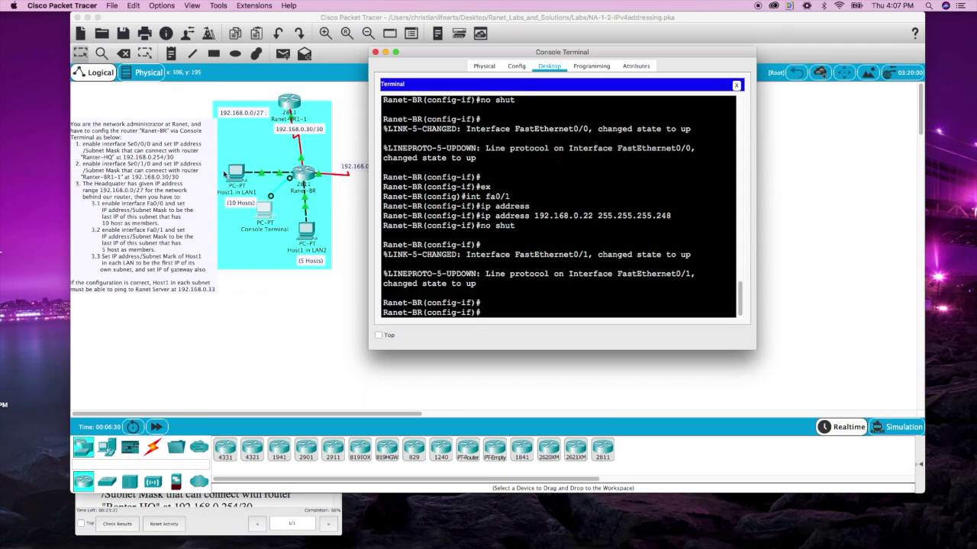
Step: Open the IP configuration of Host1 in LAN1 and set its static IP address to 192.168.0.1
left_click(237, 170)
left_click(238, 169)
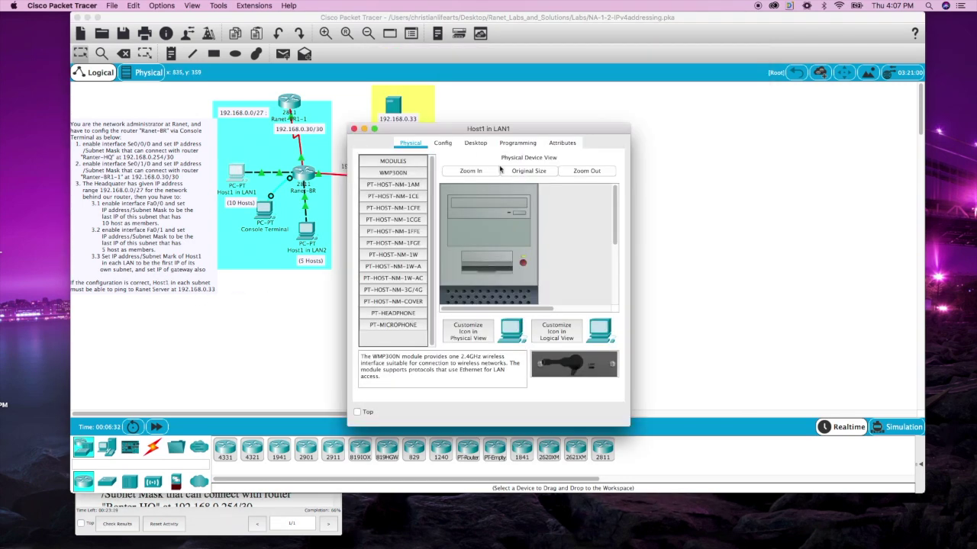
left_click(474, 149)
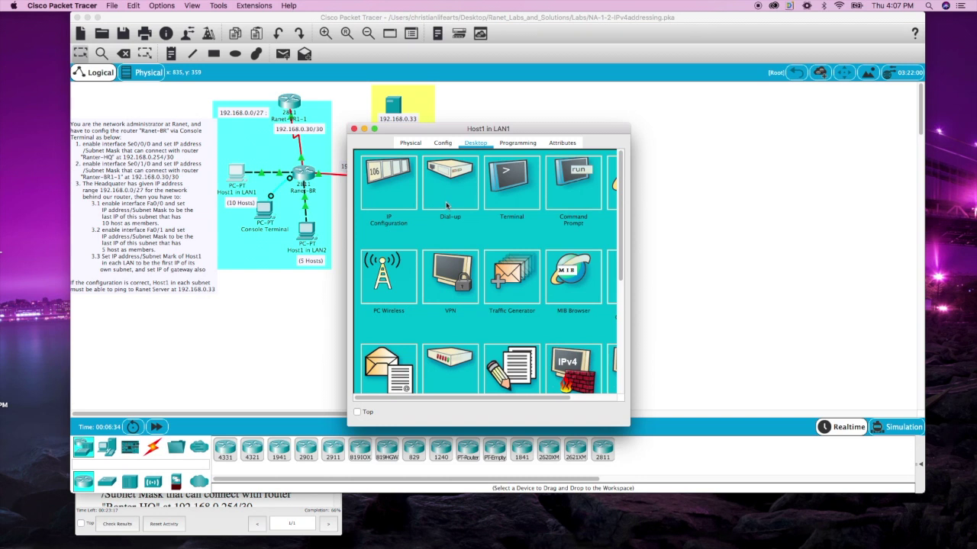
left_click(393, 193)
left_click(457, 226)
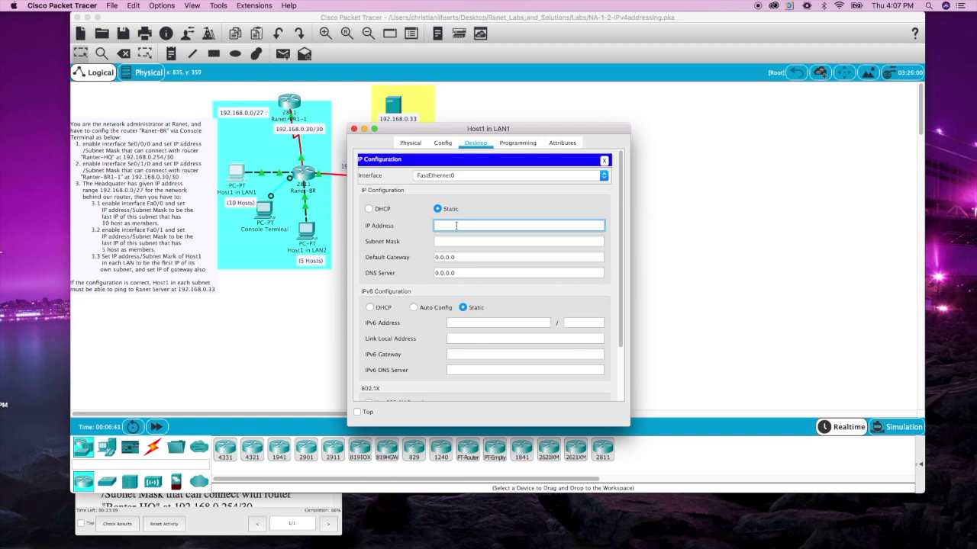
type("192.168.0.1")
key("Tab")
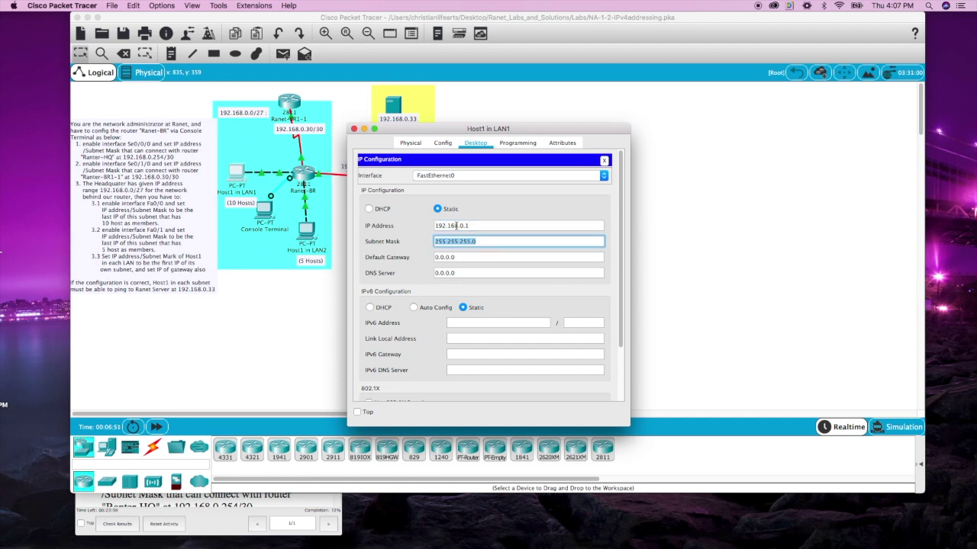
Step: Set the LAN1 host's subnet mask to 255.255.255.240 and default gateway to 192.168.0.14, and close its window
key("End")
type("24")
key("Tab")
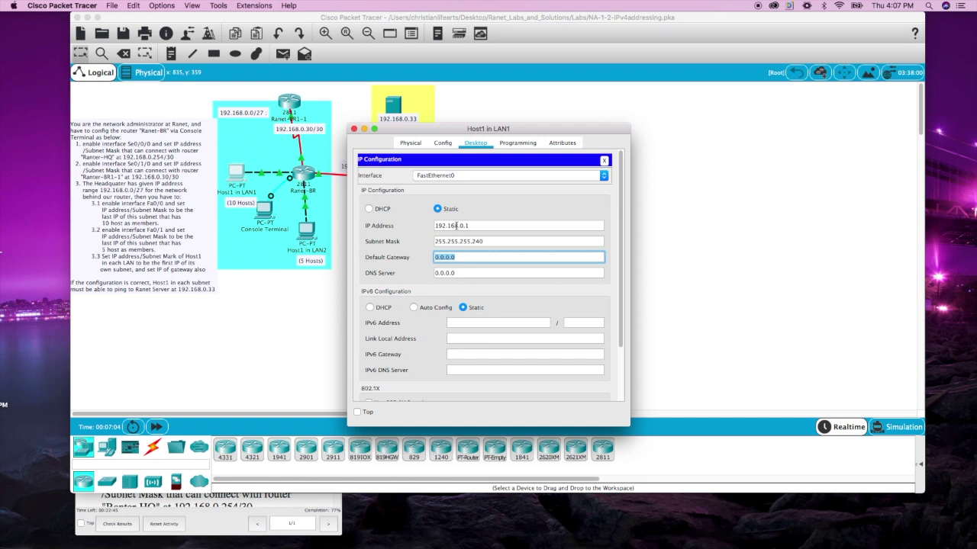
type("192.168.0.14")
left_click(483, 274)
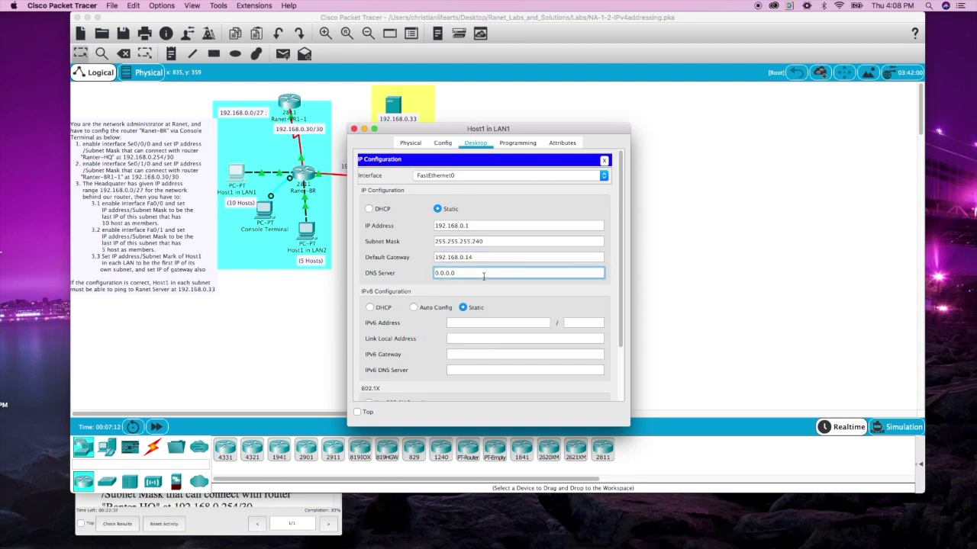
left_click(354, 129)
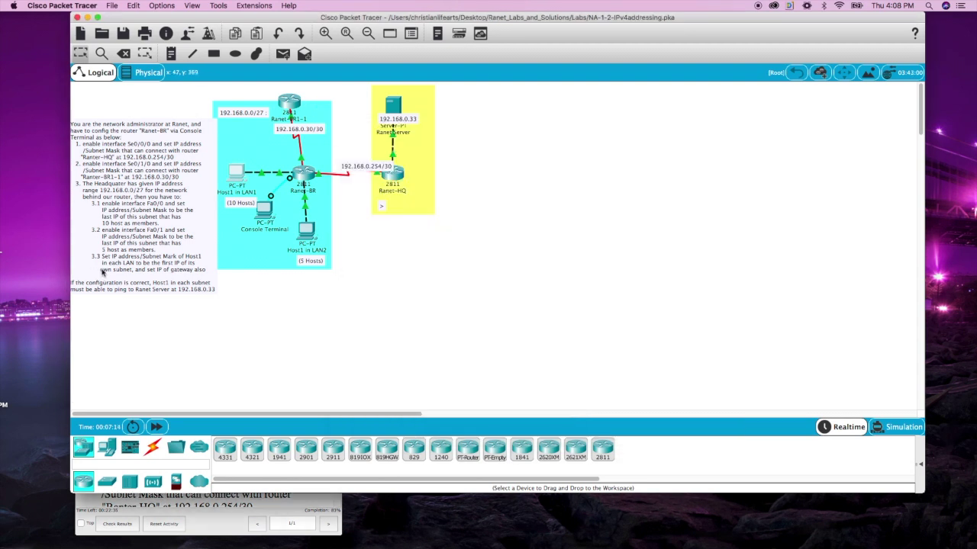
Step: Give Host1 in LAN2 the static IP address 192.168.0.17 with subnet mask 255.255.255.248
left_click(308, 233)
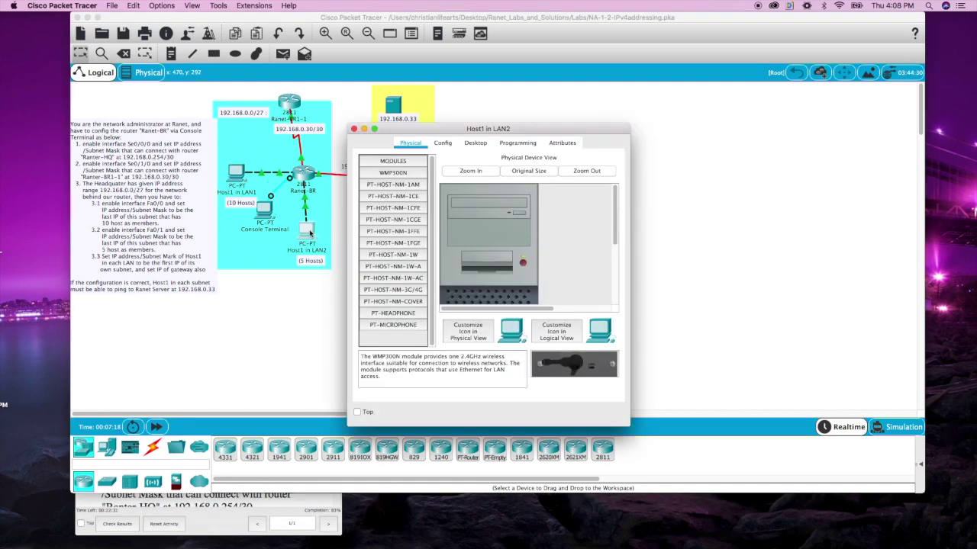
left_click(475, 146)
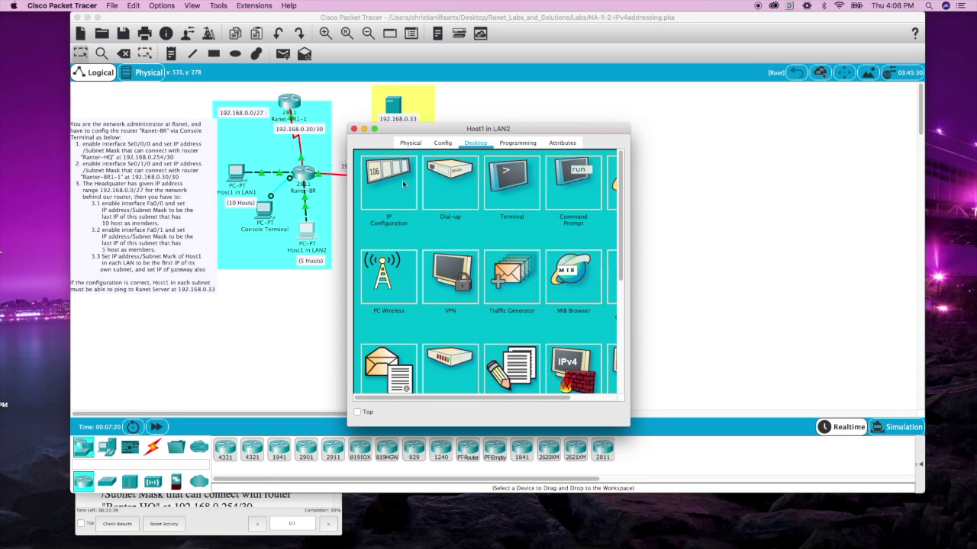
left_click(404, 184)
left_click(460, 224)
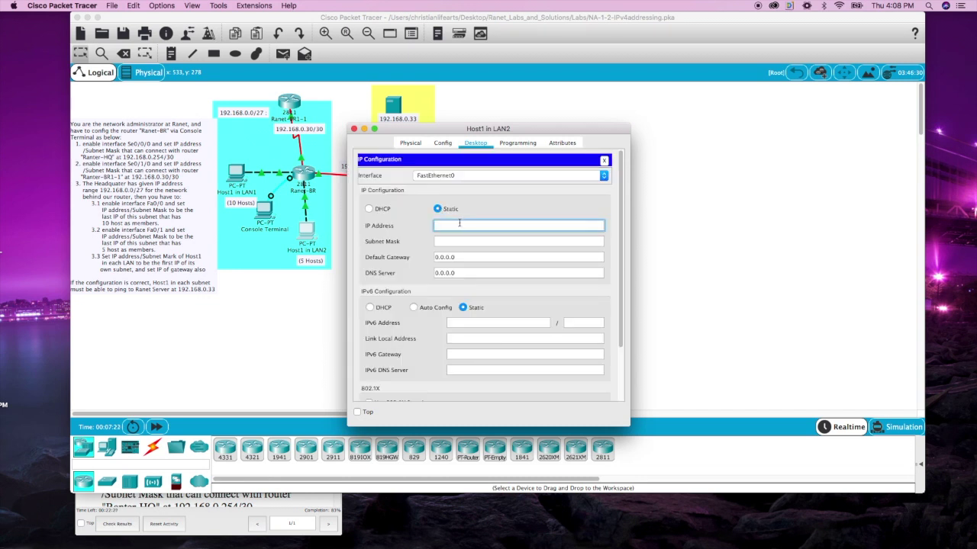
type("192.168.017")
left_click(524, 242)
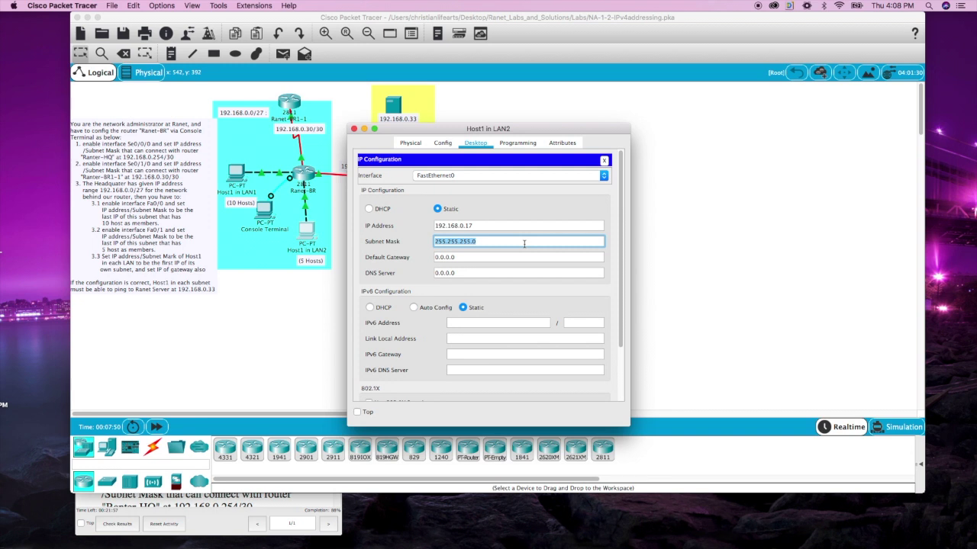
left_click(524, 243)
type("248")
Step: Set the default gateway of Host1 in LAN2 to 192.168.0.22
left_click(476, 272)
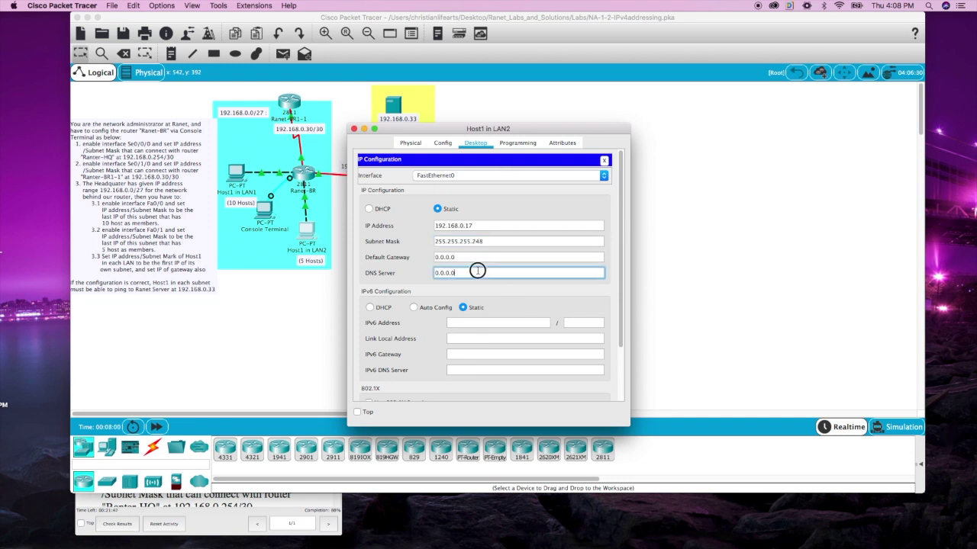
left_click(476, 257)
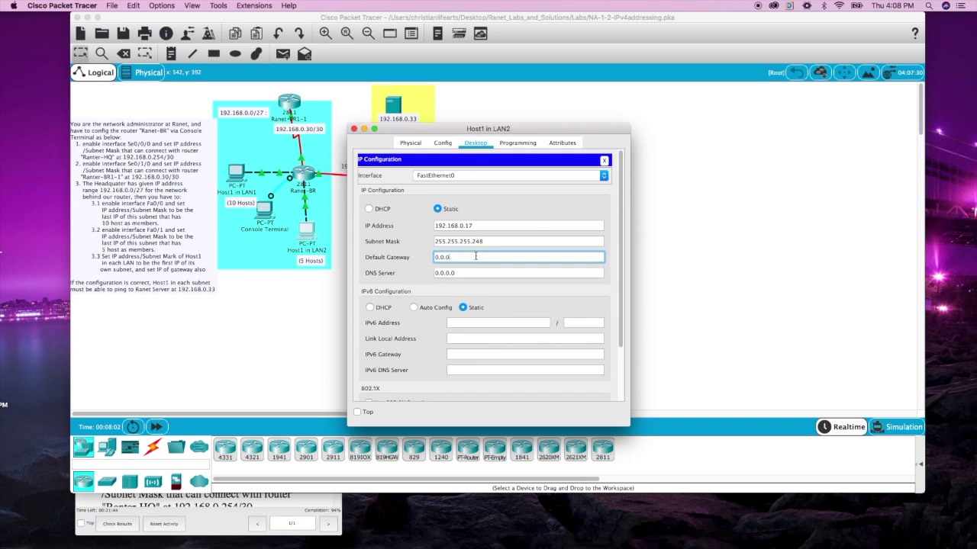
key("BackSpace")
key("BackSpace")
key("BackSpace")
key("BackSpace")
type("192.168.0.22")
key("Tab")
left_click(443, 142)
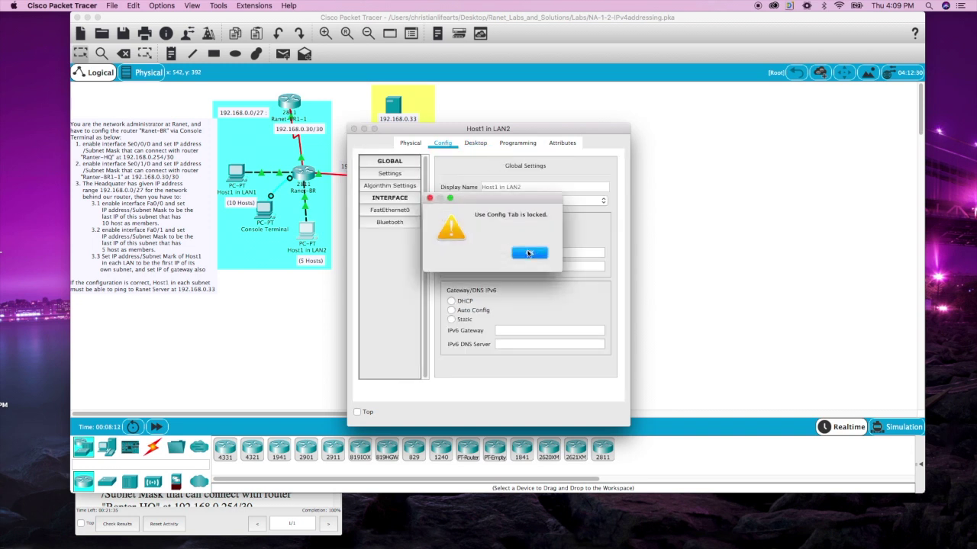
left_click(529, 253)
left_click(473, 144)
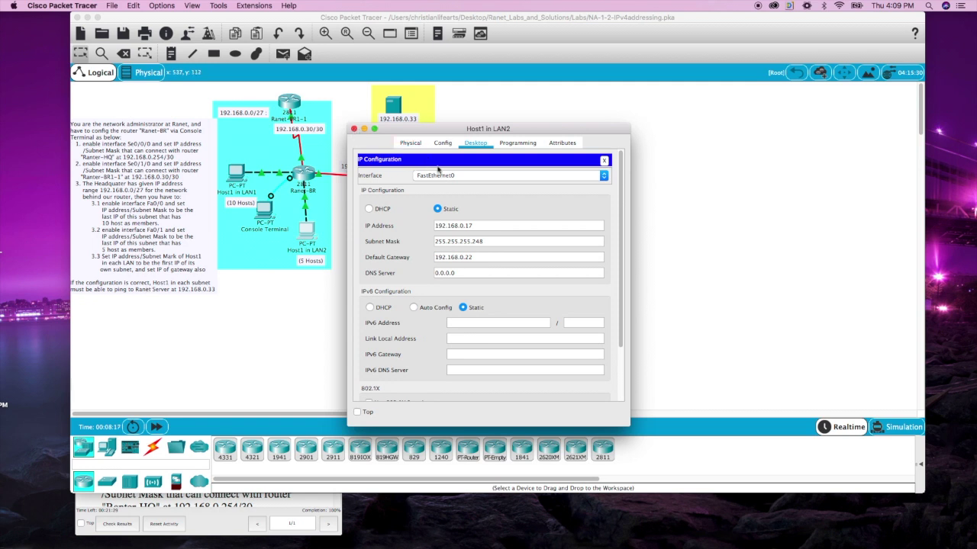
Step: Close the IP configuration and ping the gateway 192.168.0.22 from the command prompt of Host1 in LAN2
left_click(603, 161)
left_click_drag(566, 126, 677, 99)
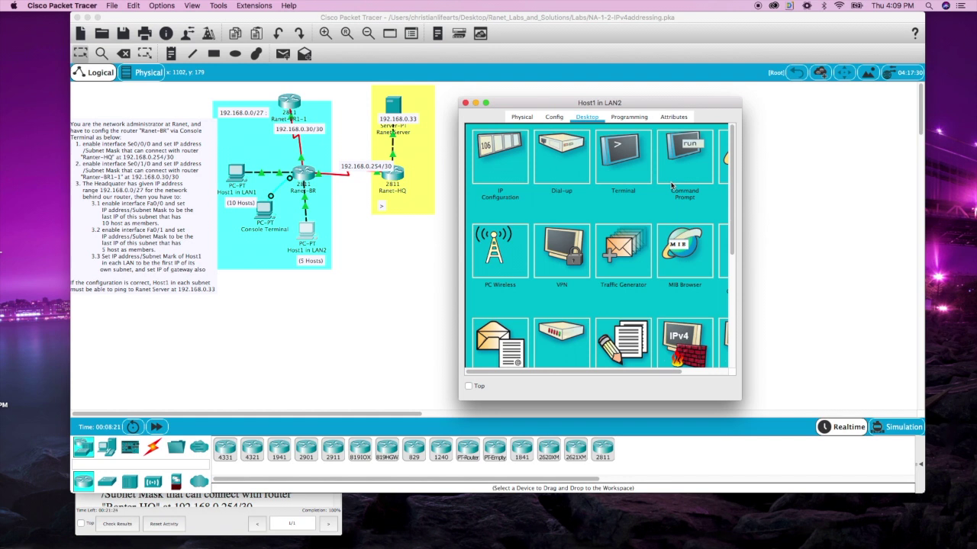
left_click(679, 157)
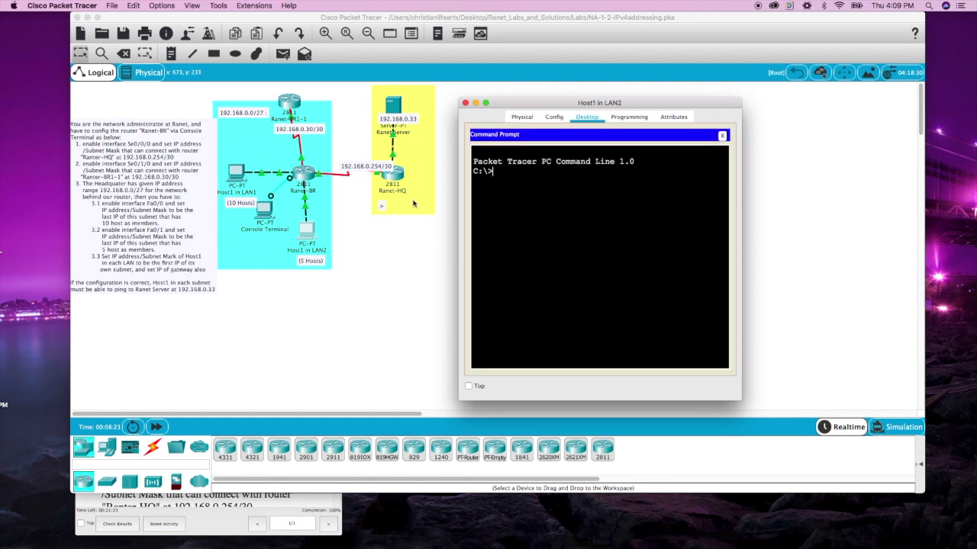
type("ping ")
type("19")
type("9")
type("168")
type(".0.22")
key("Return")
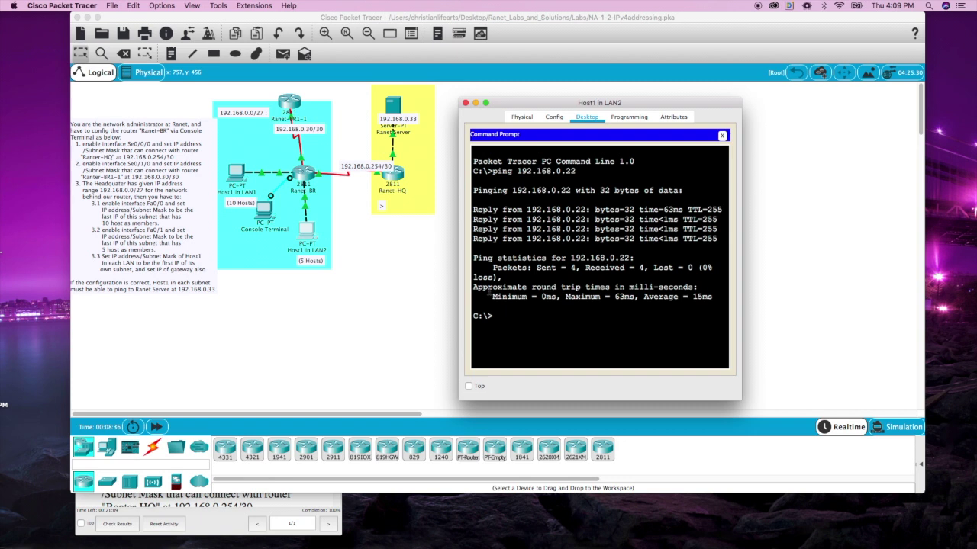
Step: Check the IP address of Host1 in LAN1, ping 192.168.0.1 from Host1 in LAN2, and close the host window
type("192.")
key("BackSpace")
key("BackSpace")
key("BackSpace")
type("ping 192.168.0.")
left_click(243, 172)
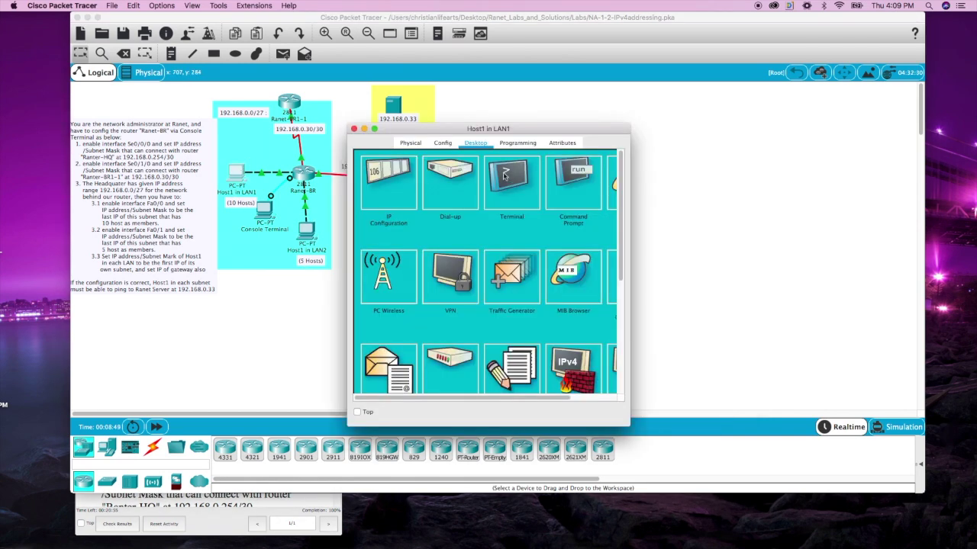
left_click(389, 183)
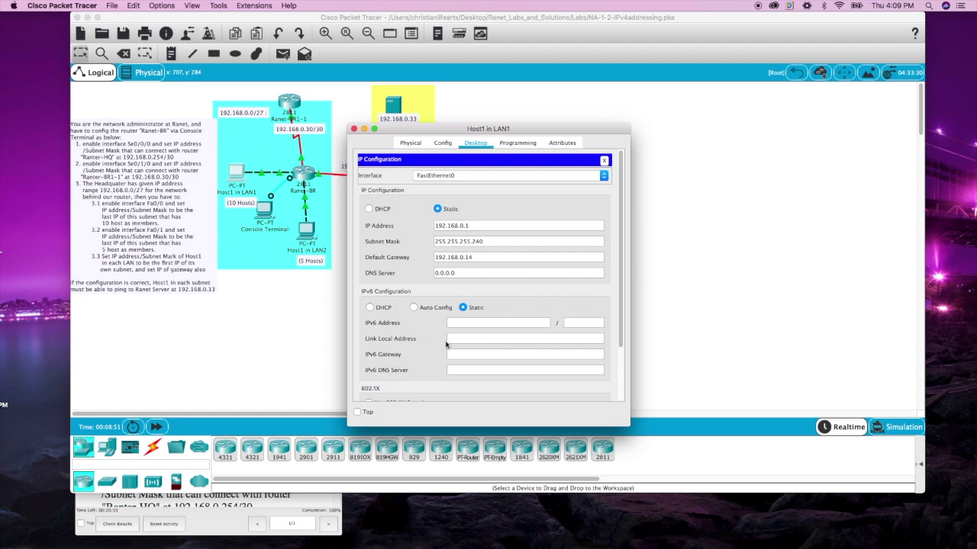
left_click(302, 237)
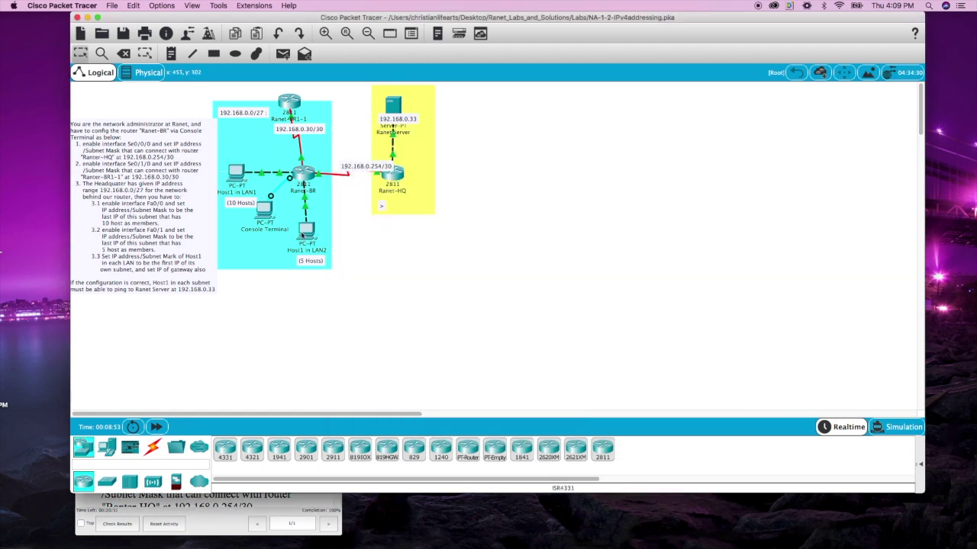
left_click(302, 237)
type("192.168.0.1")
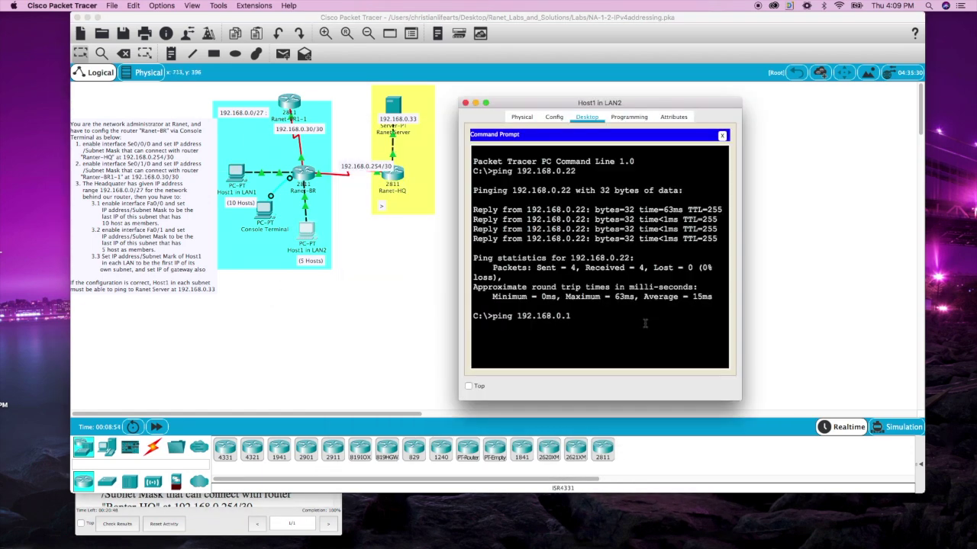
key("Return")
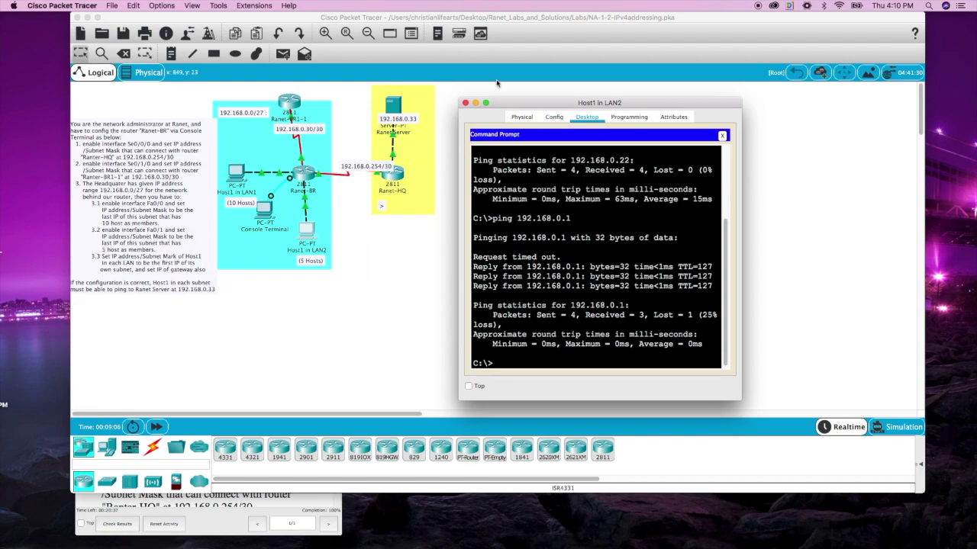
left_click(465, 102)
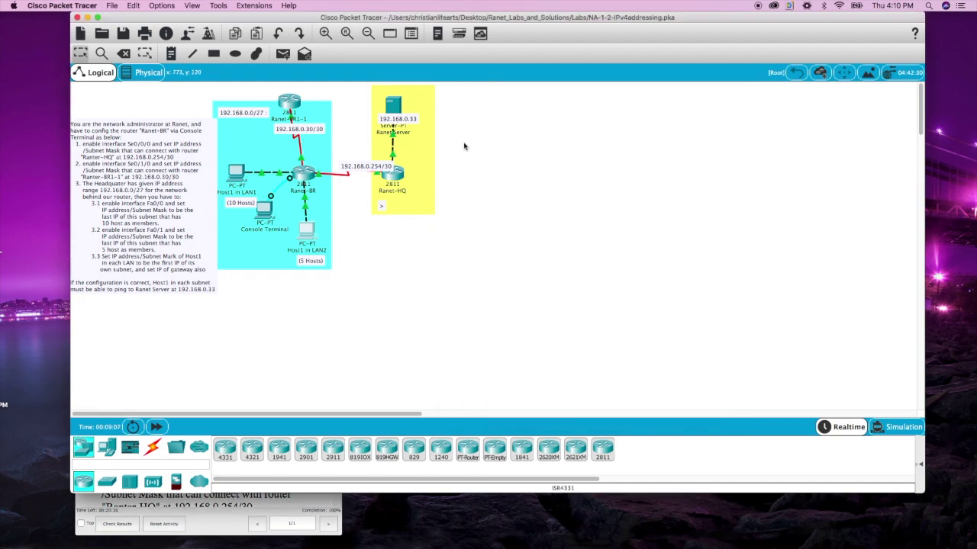